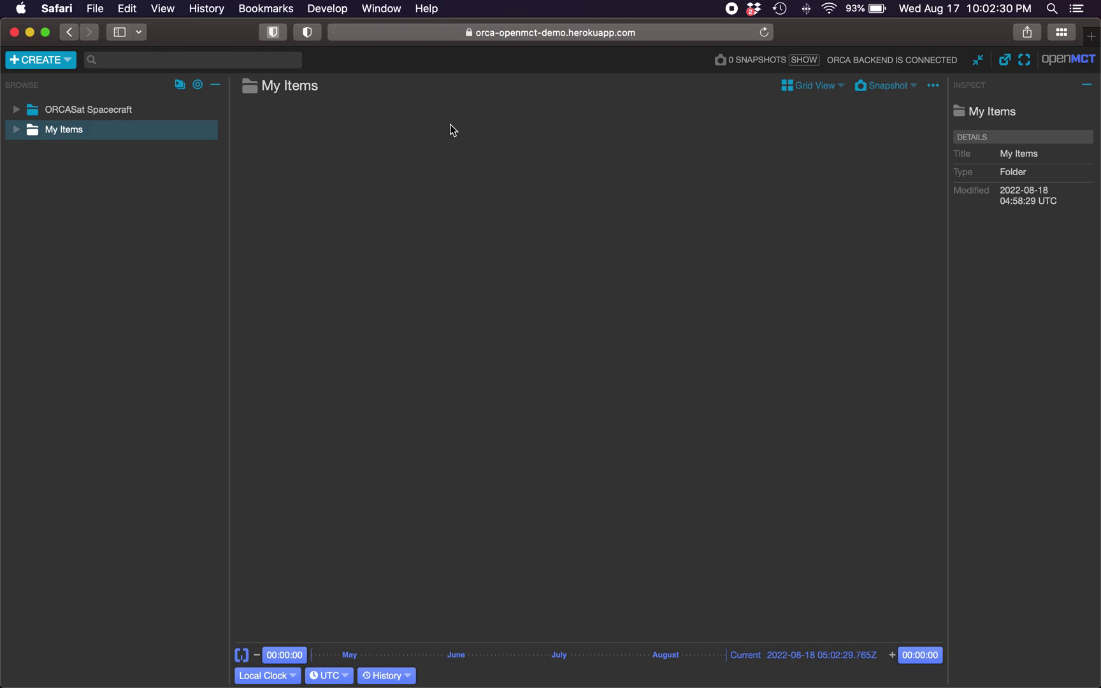
Reload Open MCT, open the TT&C RX Mode plot, and zoom into its late June–early July data
click(440, 31)
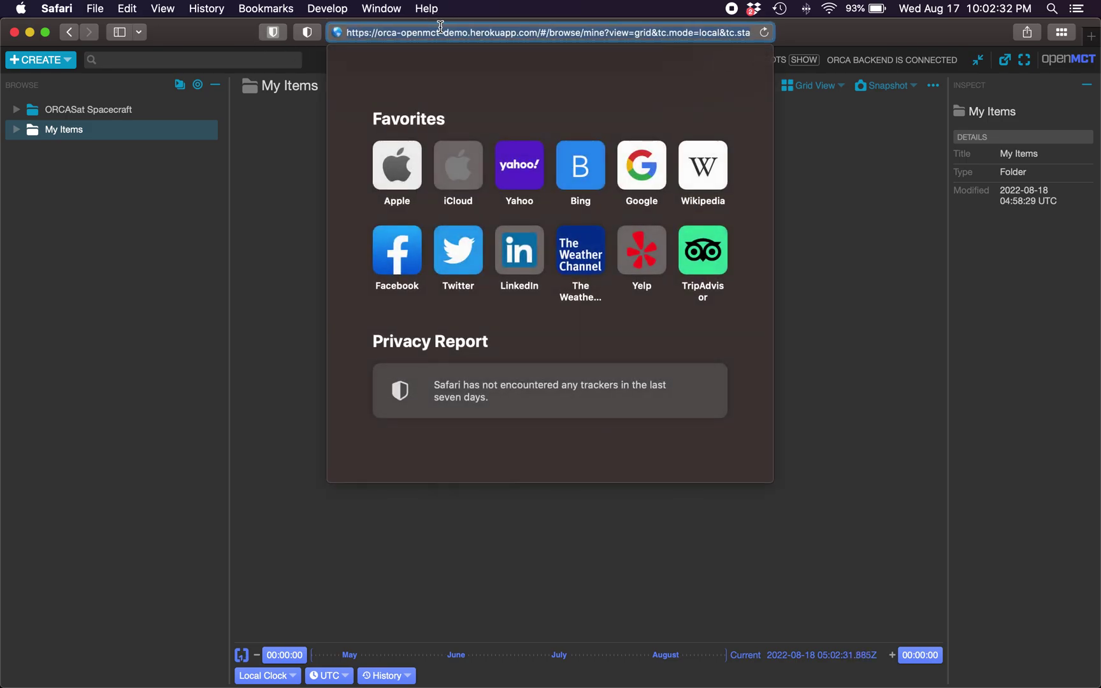
key(Return)
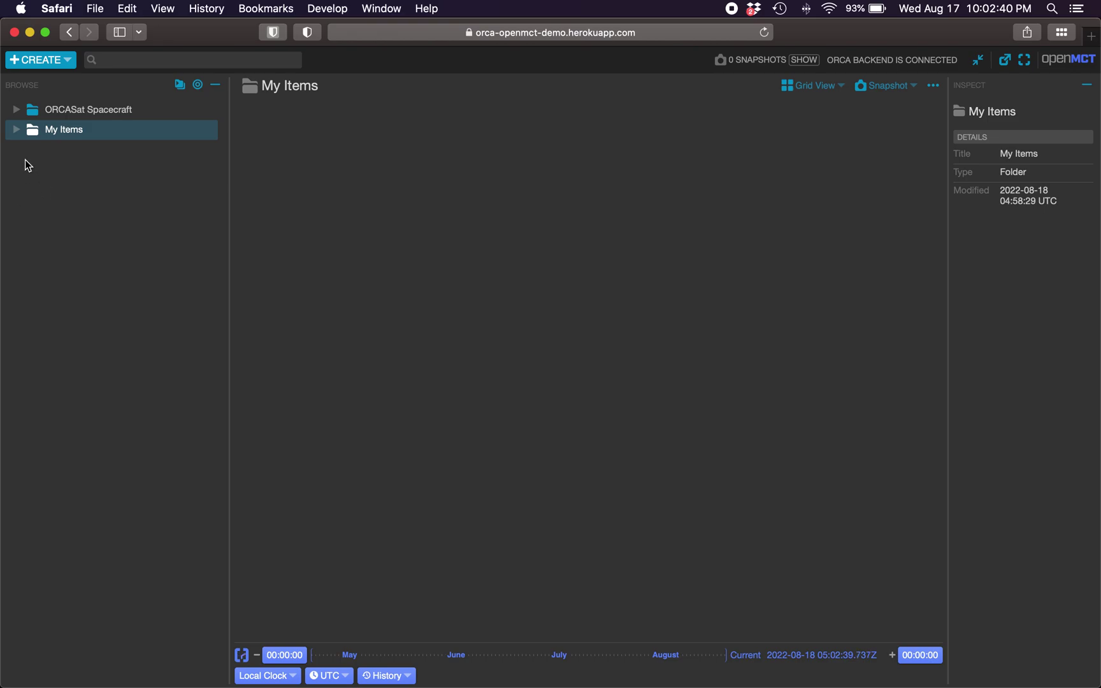
click(16, 111)
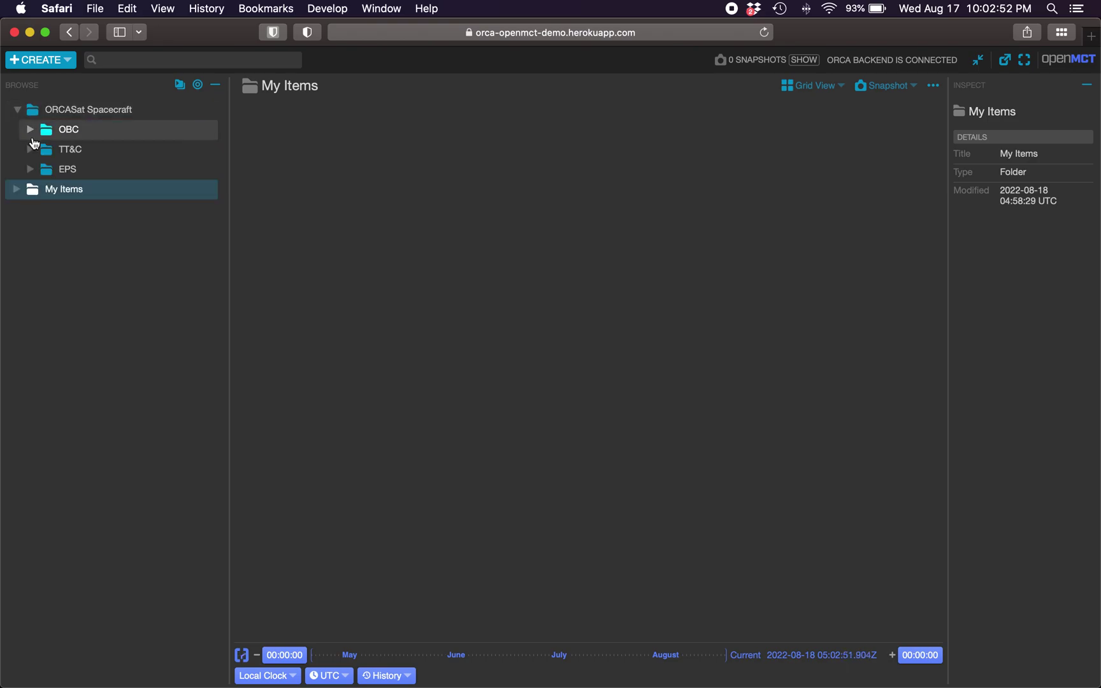
click(30, 150)
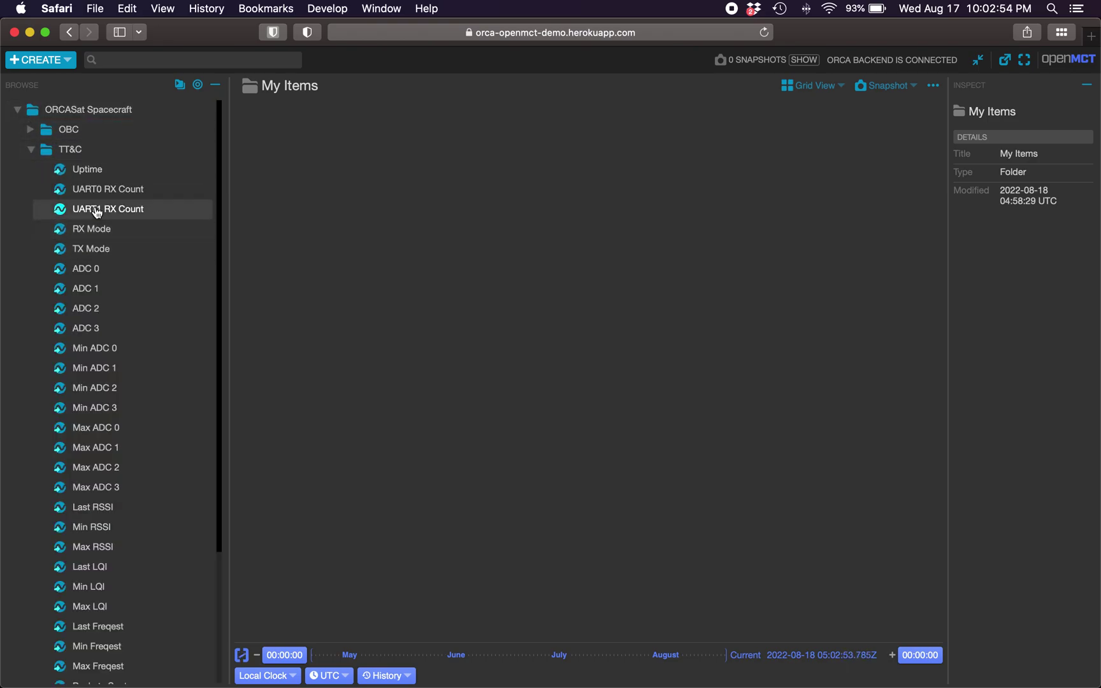
click(94, 229)
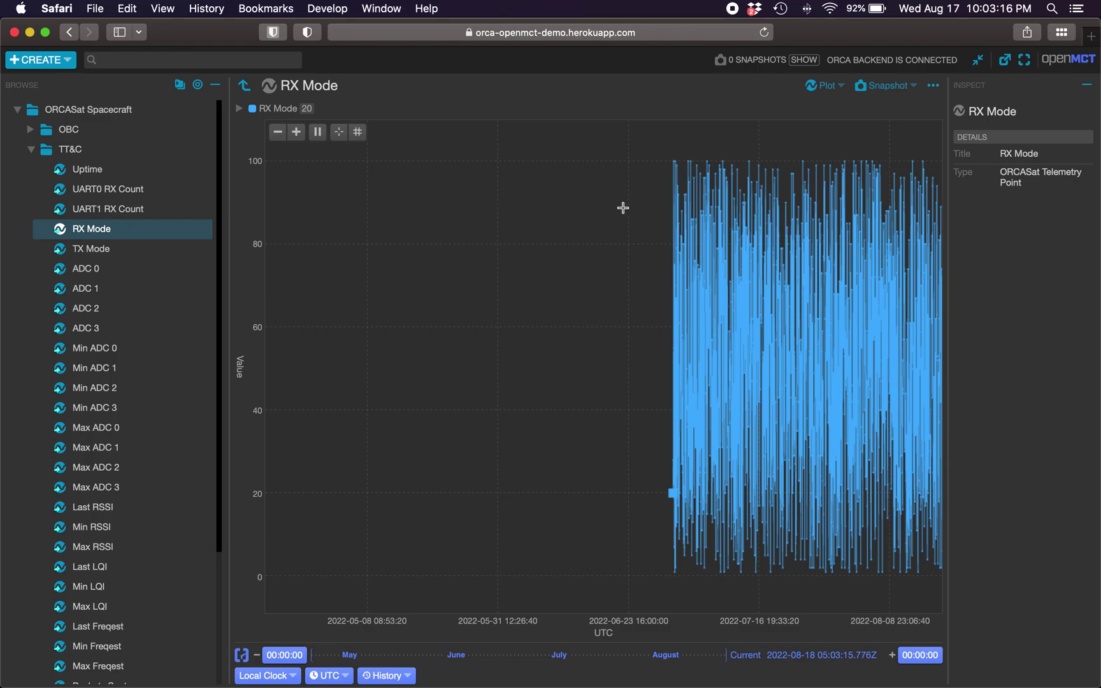
drag(634, 142, 720, 586)
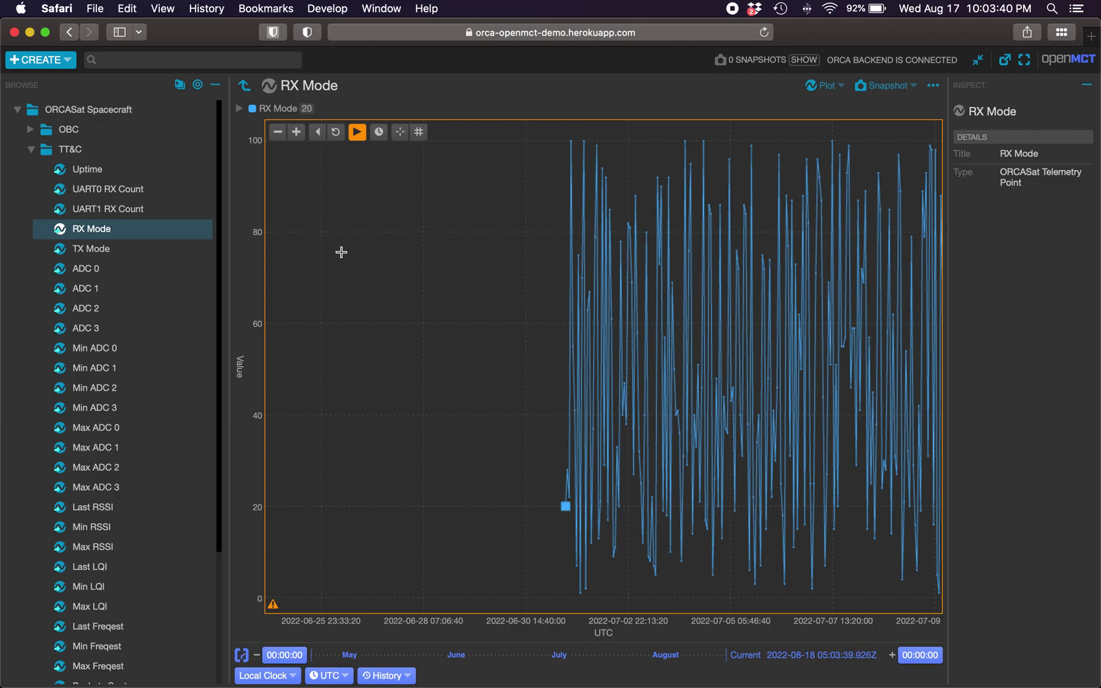
click(379, 133)
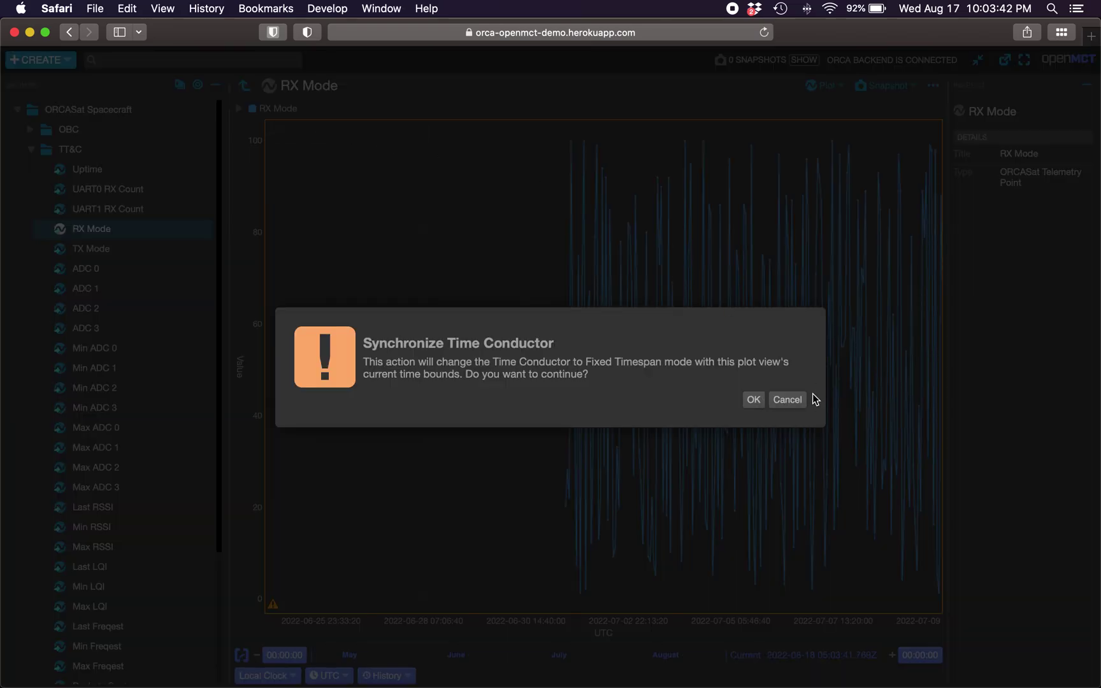
click(753, 400)
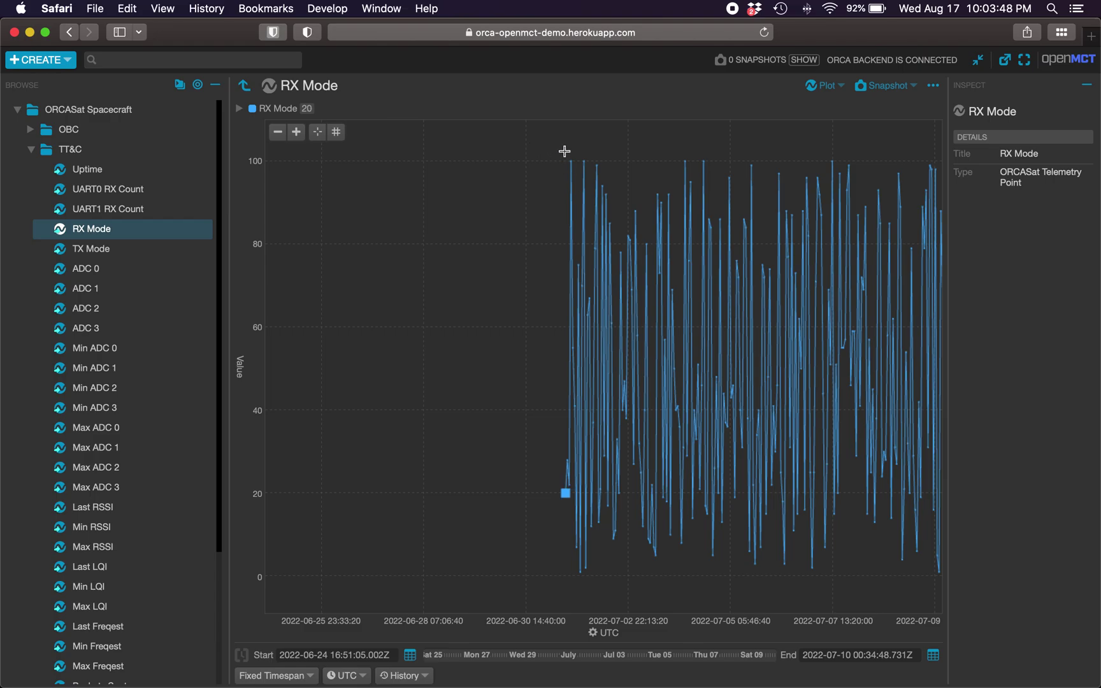
drag(528, 135, 682, 550)
drag(440, 293, 714, 468)
click(358, 135)
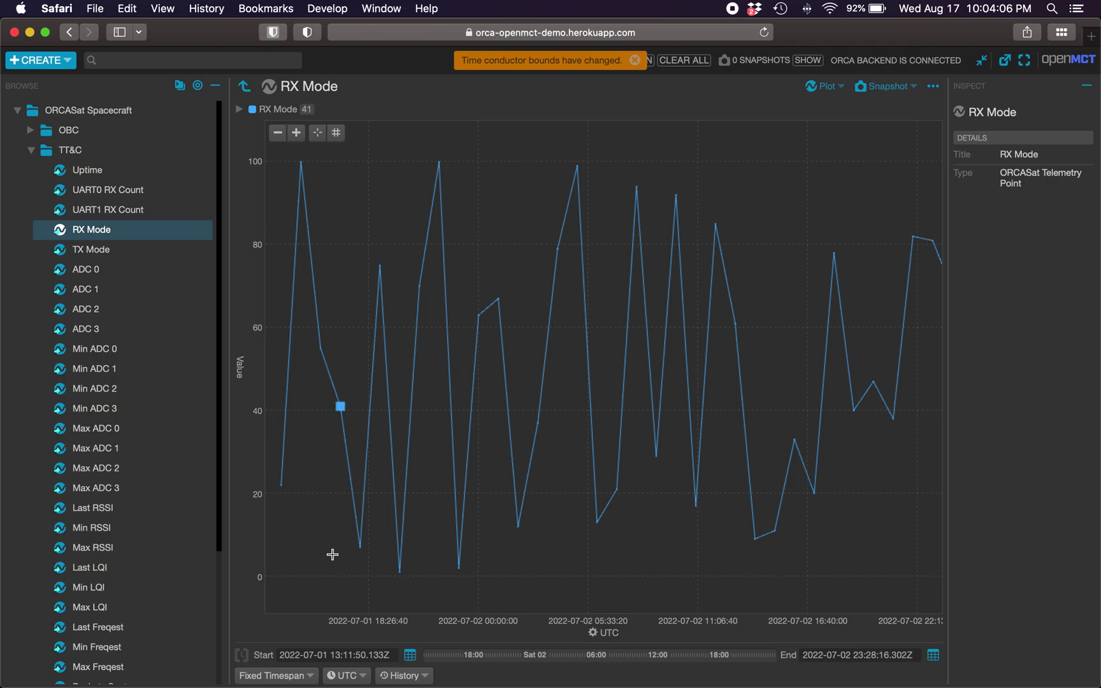
Keep Fixed Timespan mode and pick 17 June 2022 as start and 16 July 2022 as end
click(284, 677)
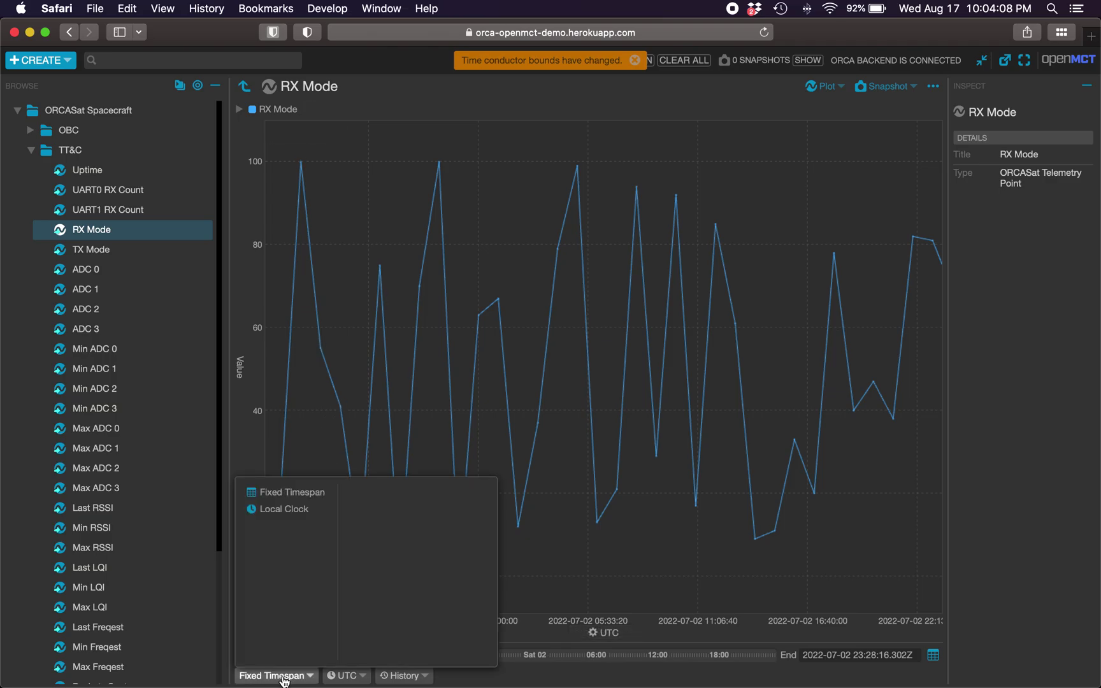
click(290, 499)
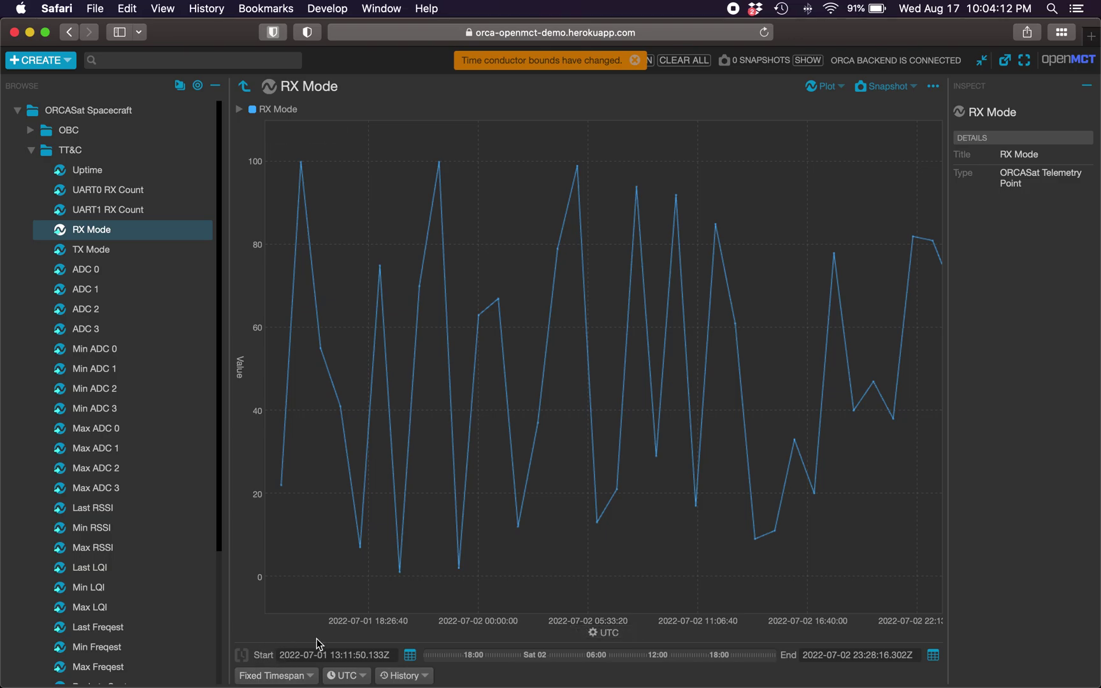
click(411, 656)
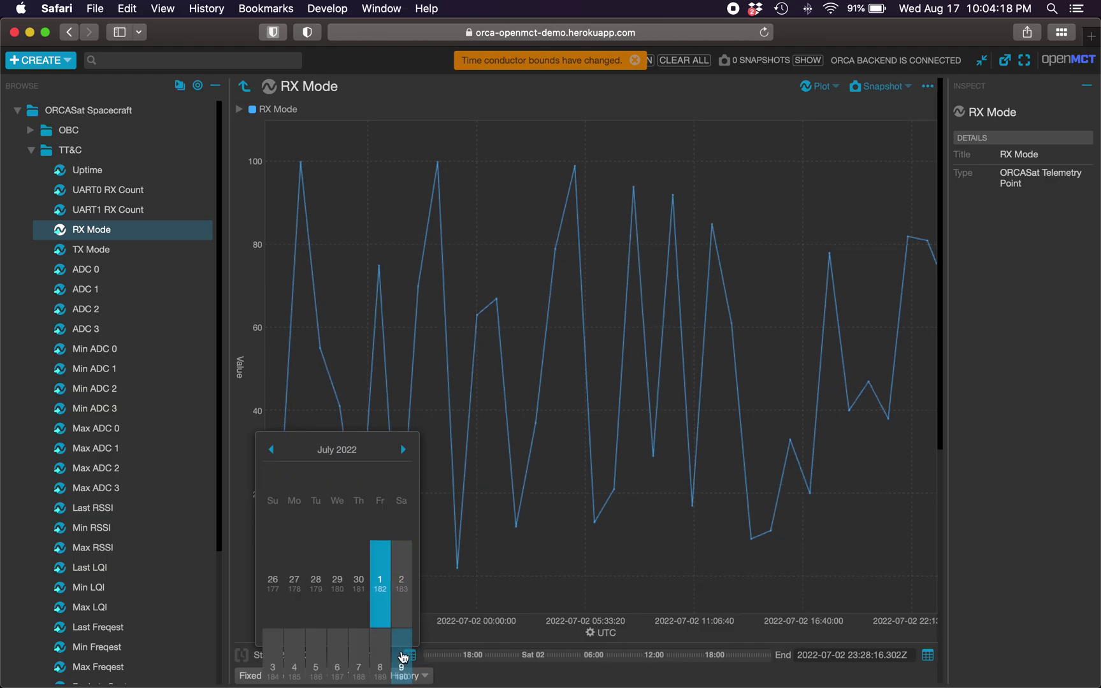
click(386, 664)
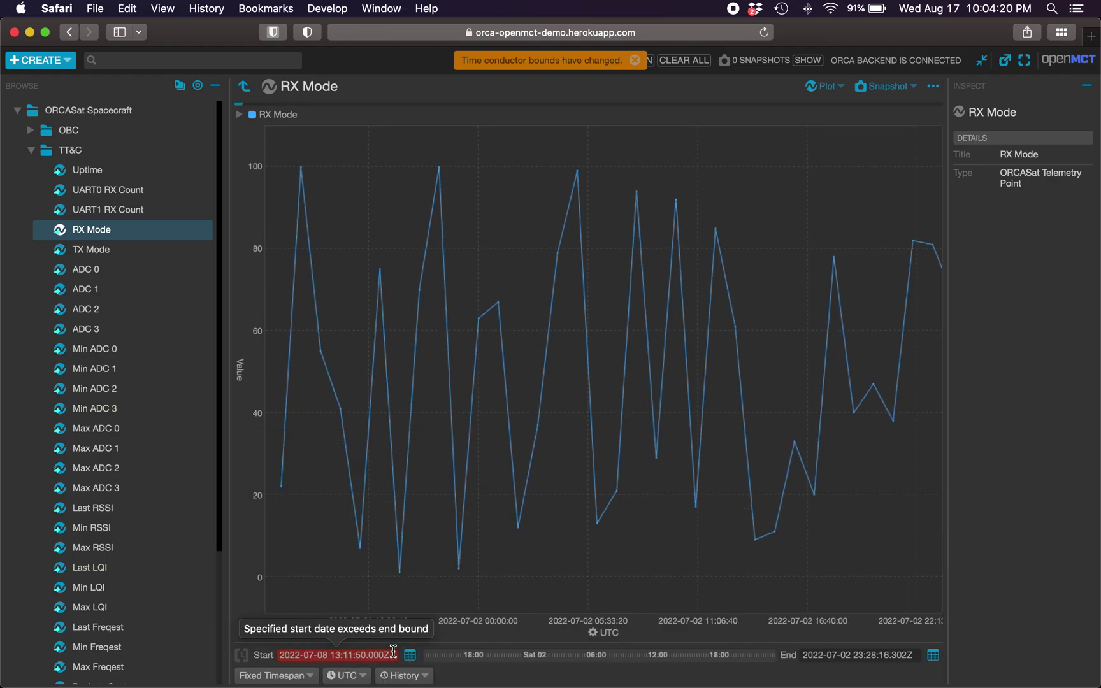
click(932, 655)
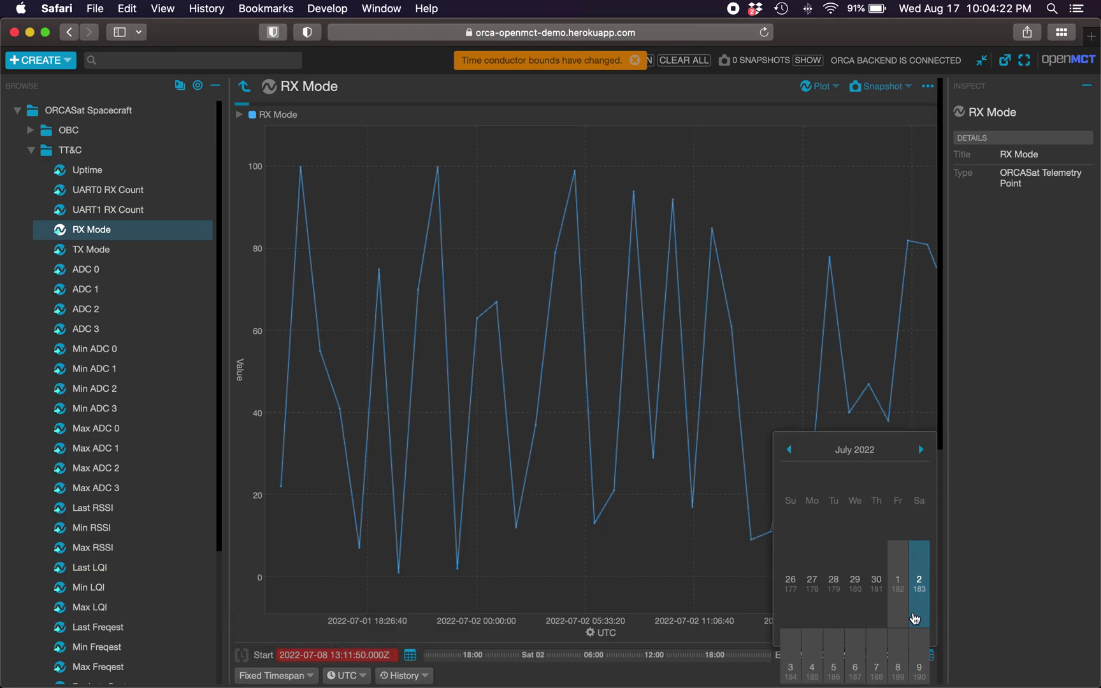
scroll(915, 616, down, 3)
click(915, 619)
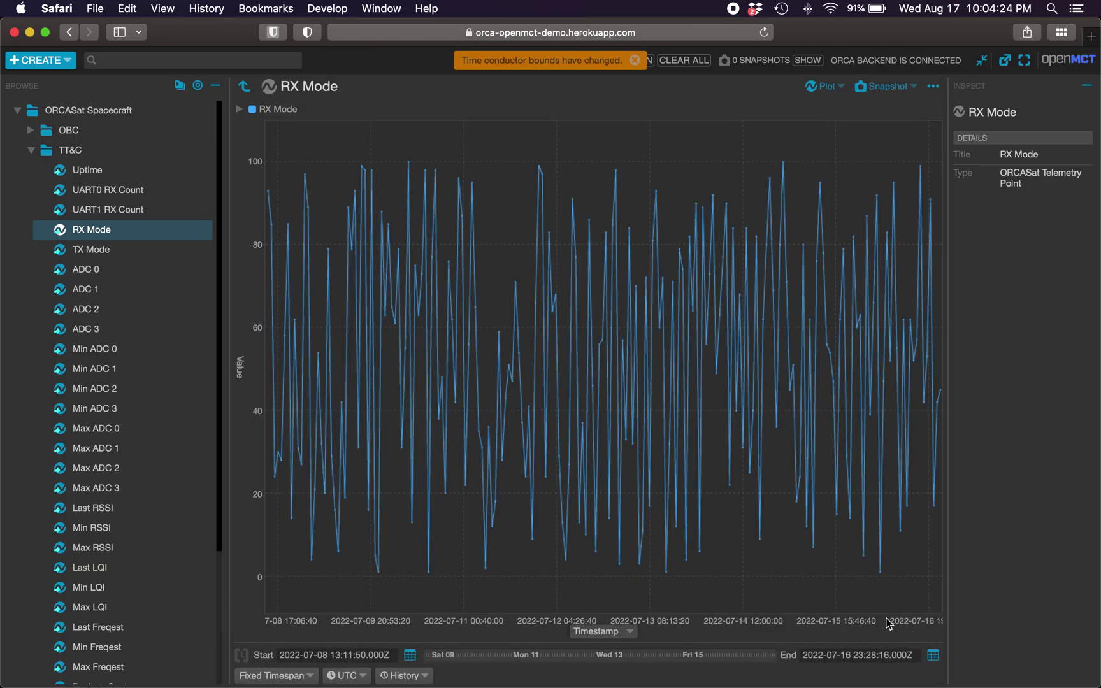
click(408, 656)
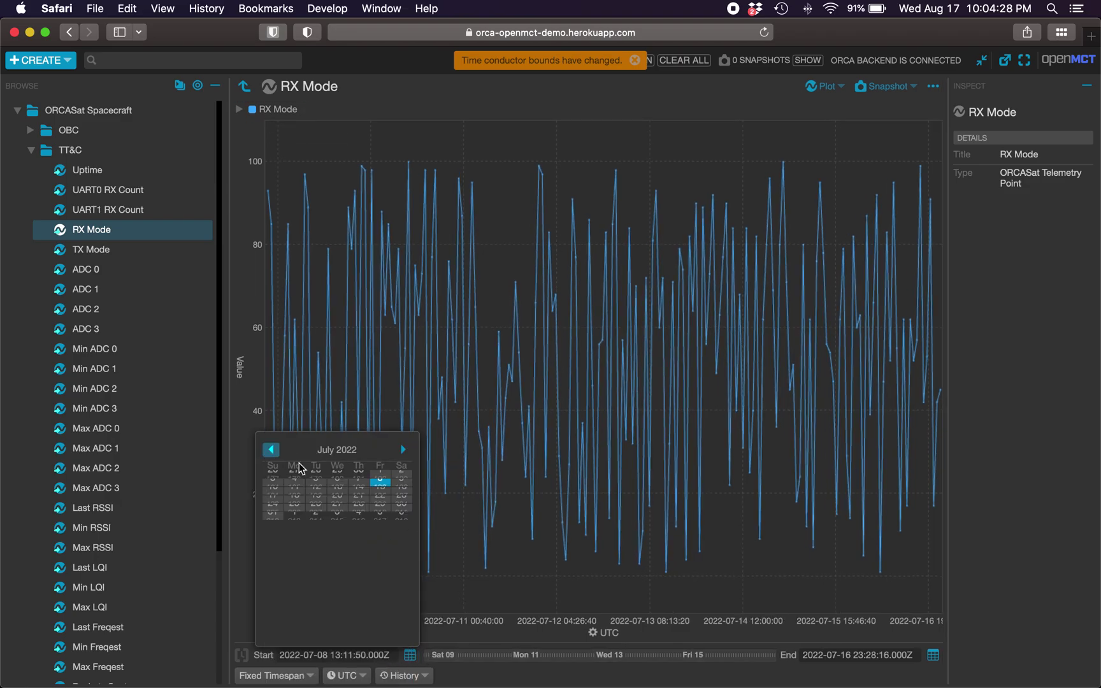
click(271, 449)
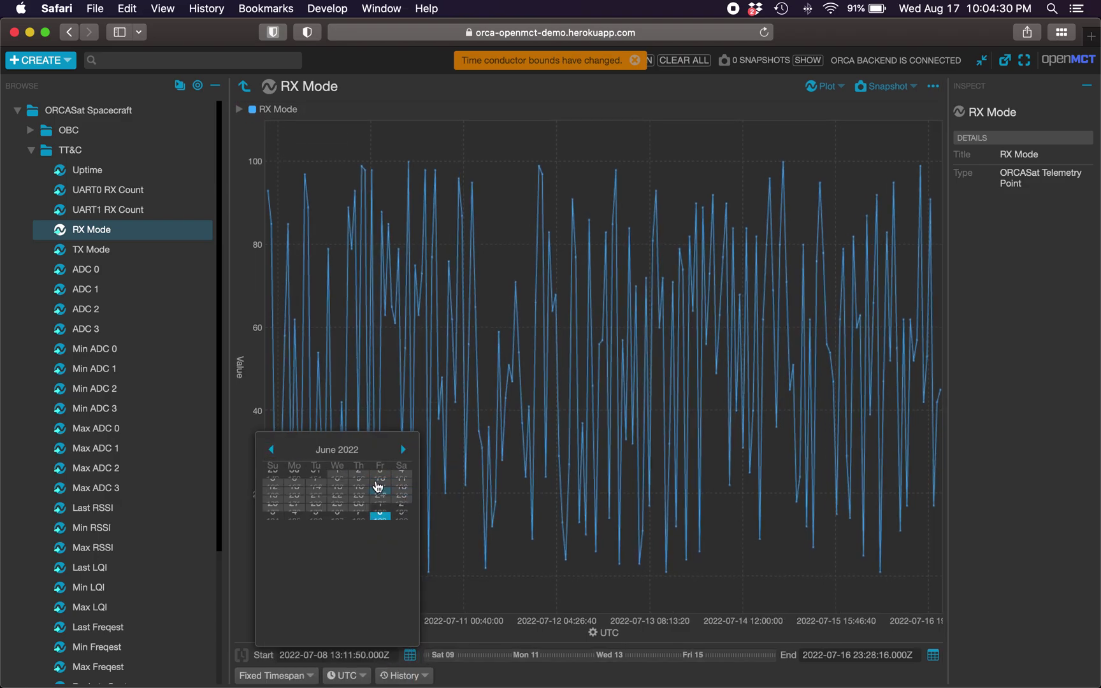
click(379, 492)
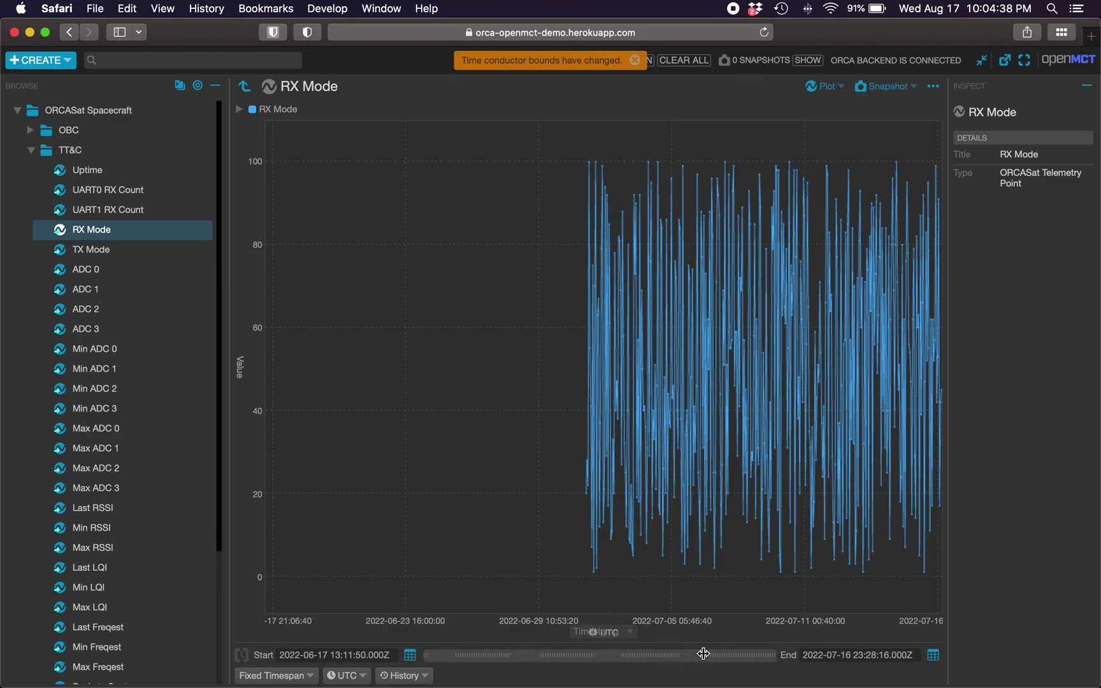
Drag on the time conductor to narrow the span from 29 June–11 July down to 7–8 July
drag(707, 654, 738, 656)
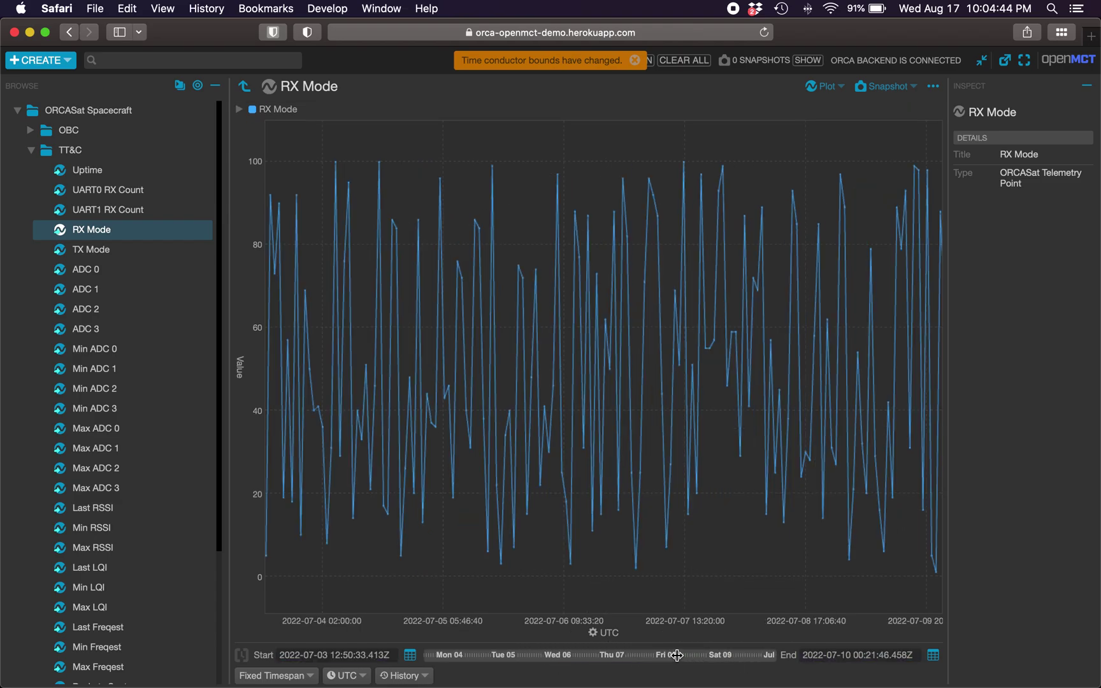
drag(562, 654, 736, 654)
drag(612, 655, 720, 656)
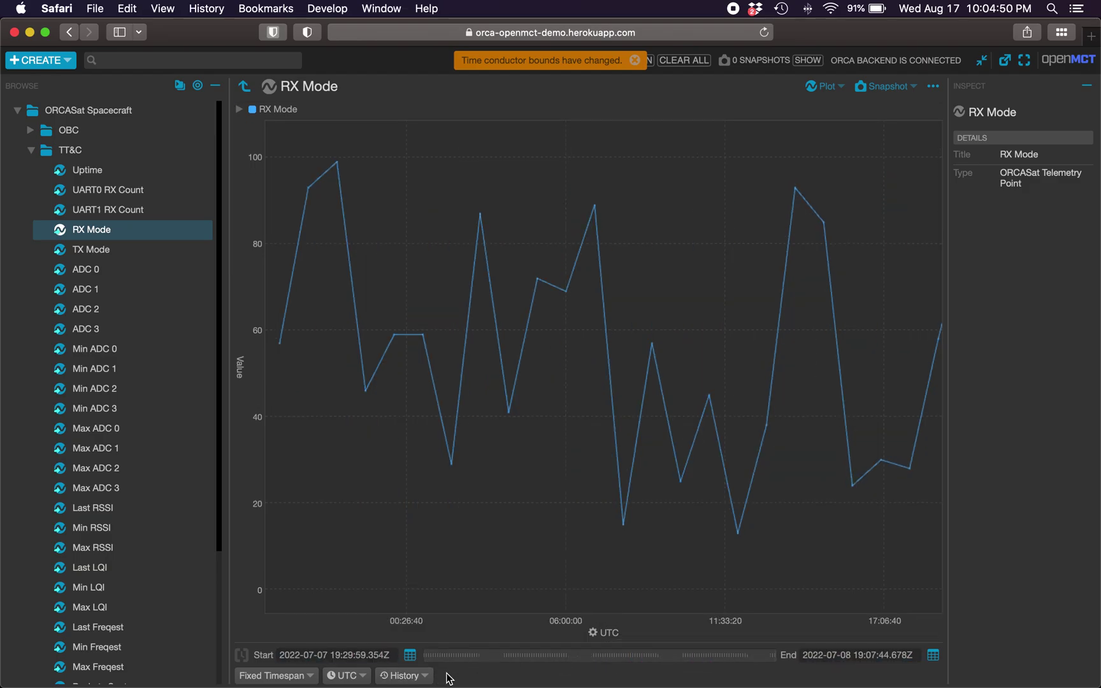
Check the list of past timeframes, then widen the plot view to show readings into 9 July
click(403, 675)
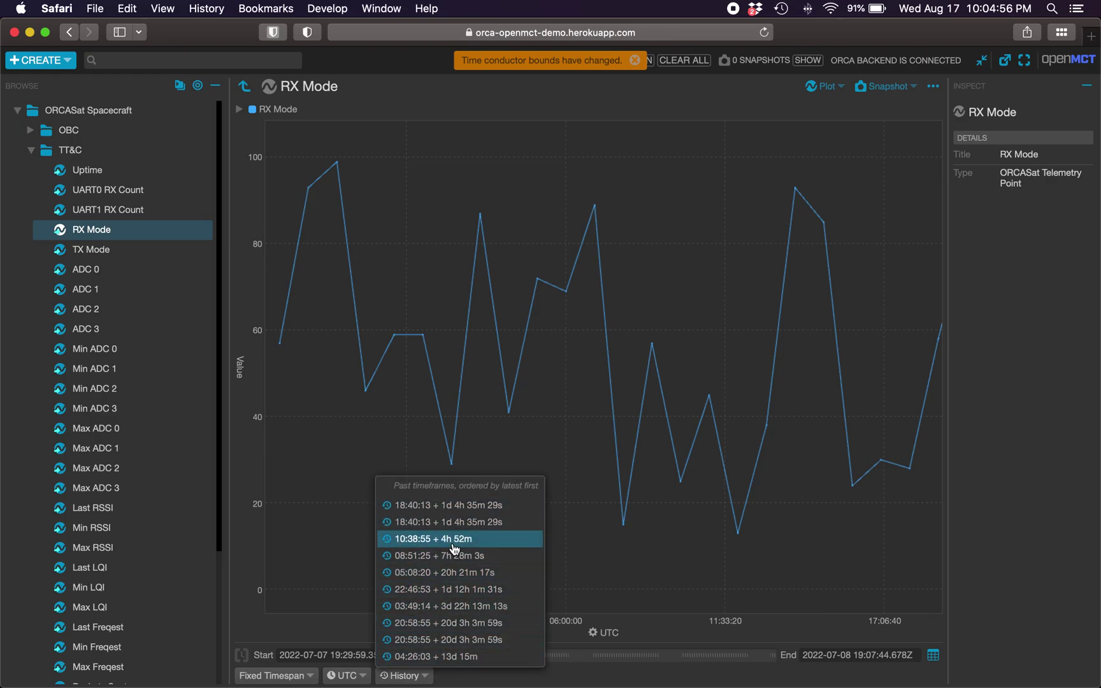
key(Escape)
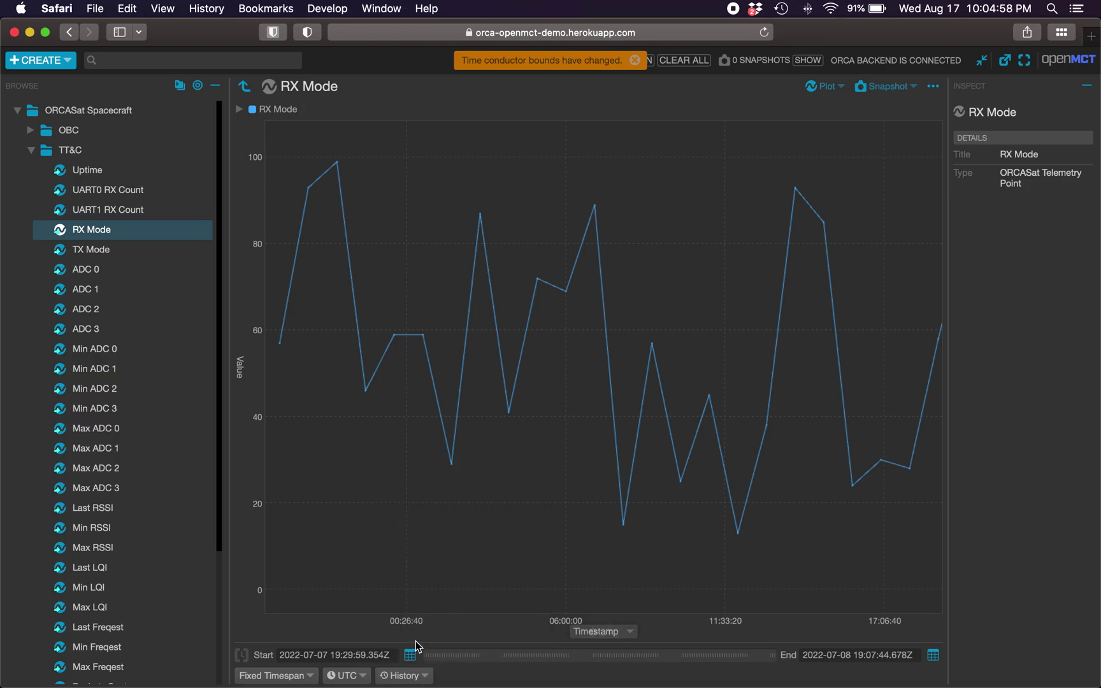
click(401, 674)
key(Escape)
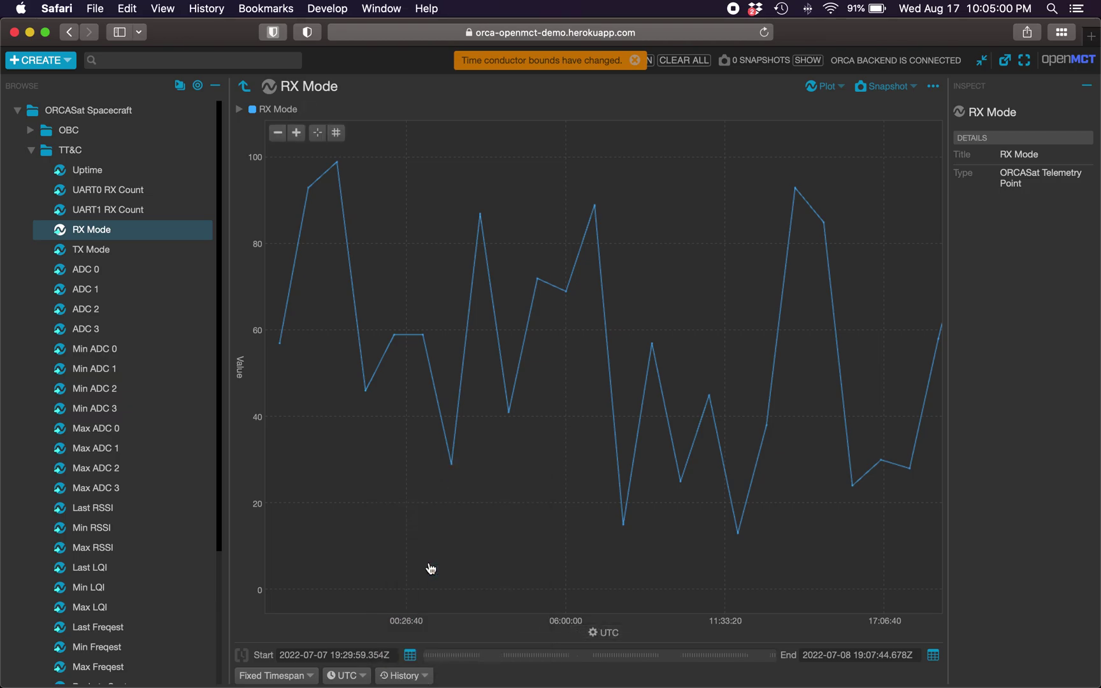
scroll(442, 518, down, 10)
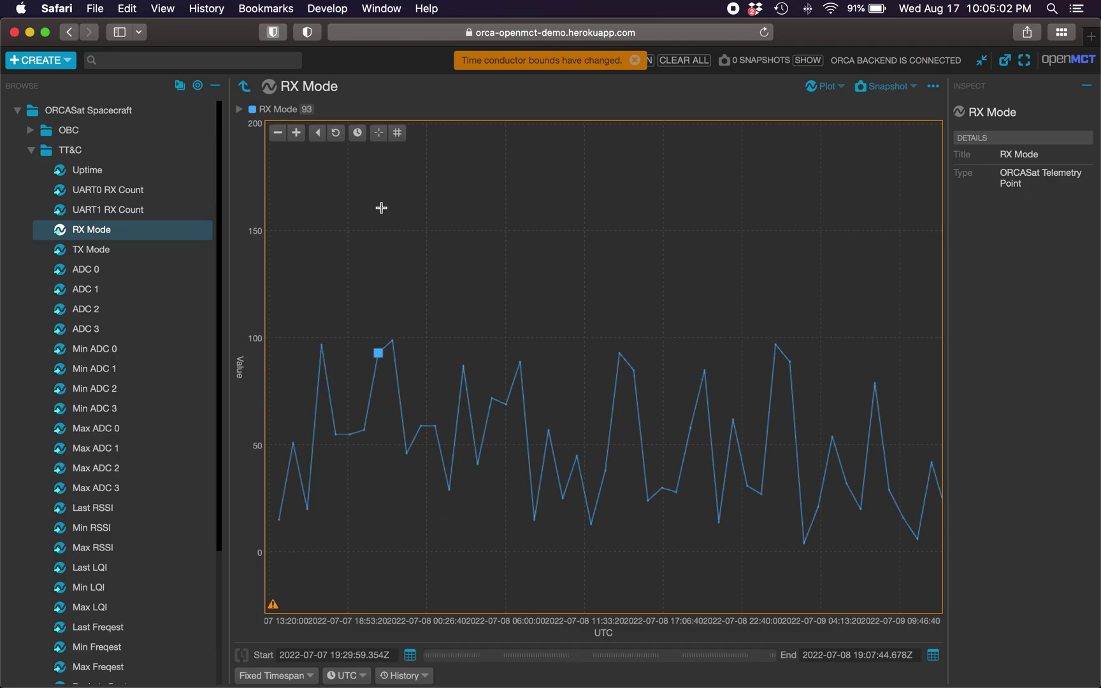
Resync the time conductor, view Min ADC 3 then UART0 RX Count, and collapse TT&C and EPS
click(357, 132)
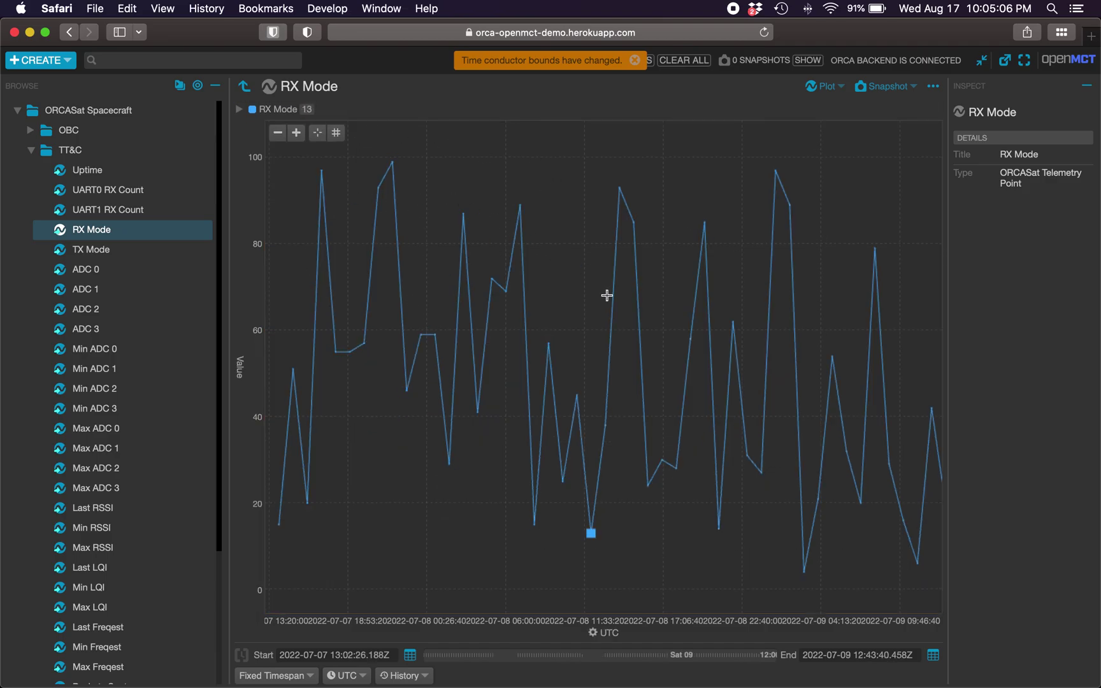
click(90, 411)
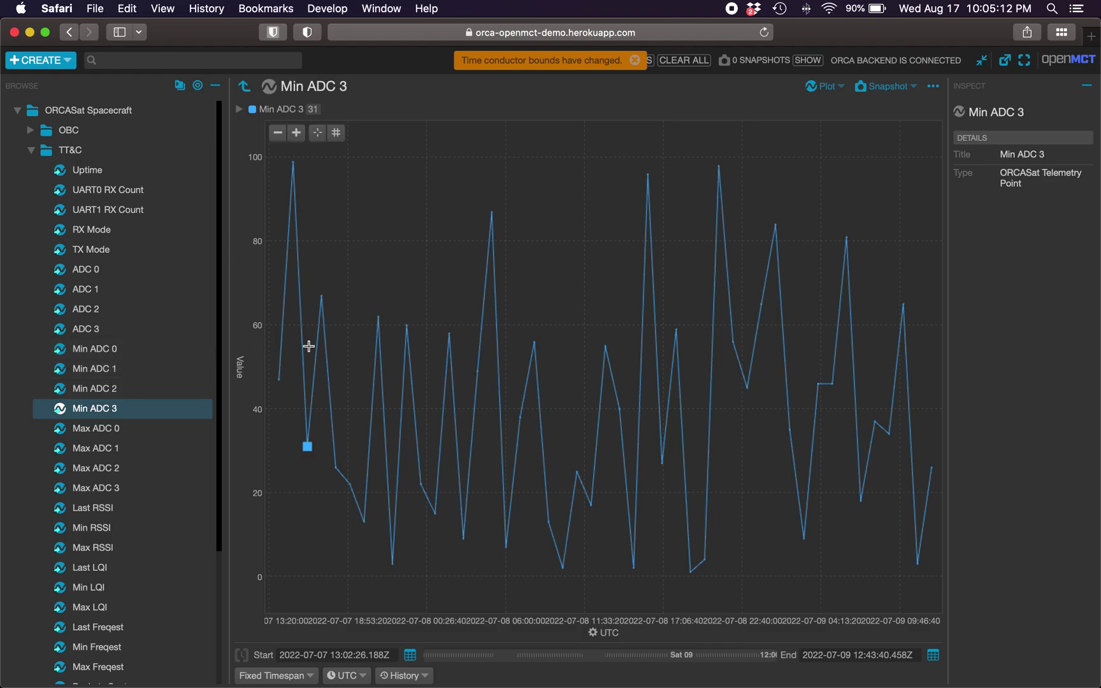
click(112, 196)
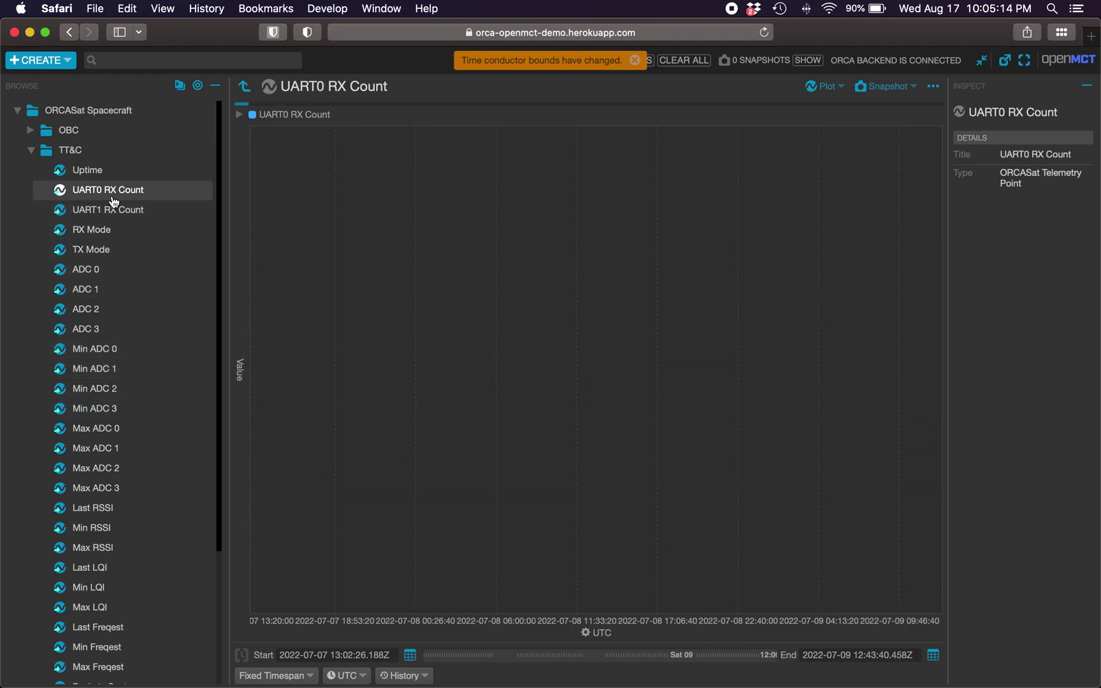
click(30, 151)
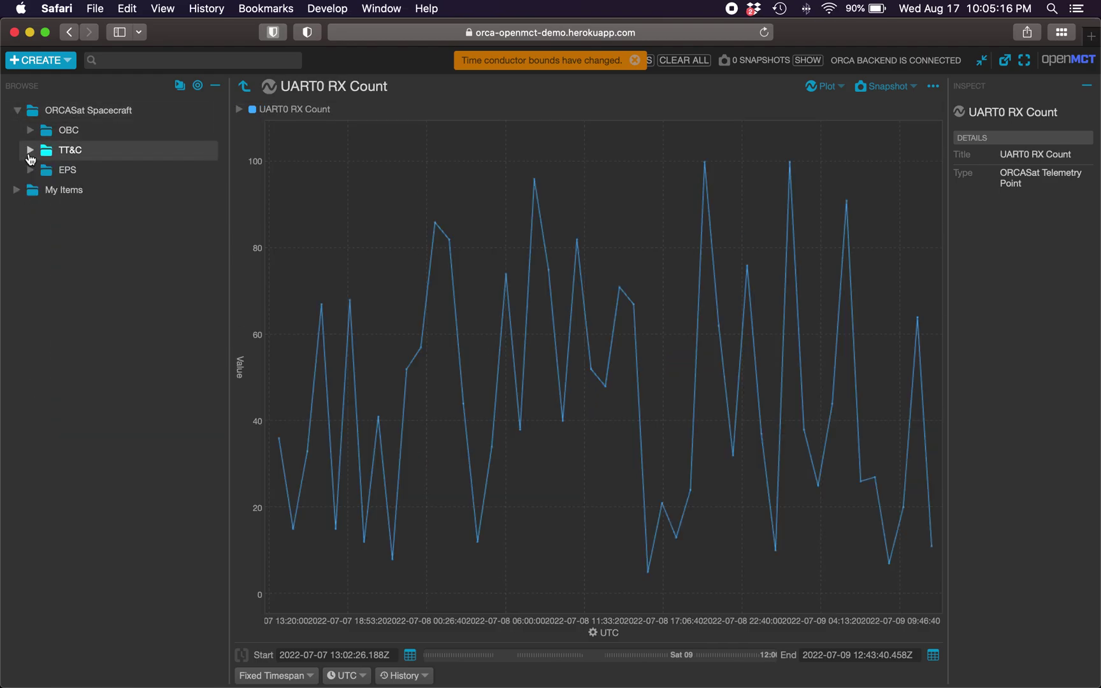
click(30, 170)
click(30, 170)
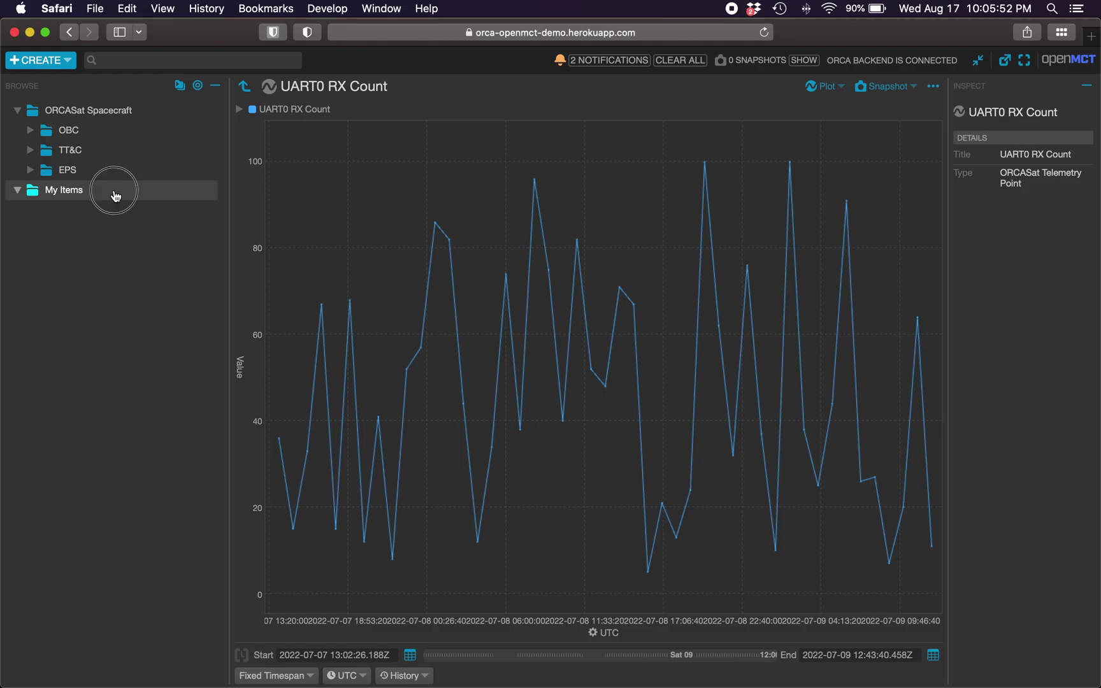
Create a Flexible Layout titled 'Dashboard' inside My Items
click(114, 191)
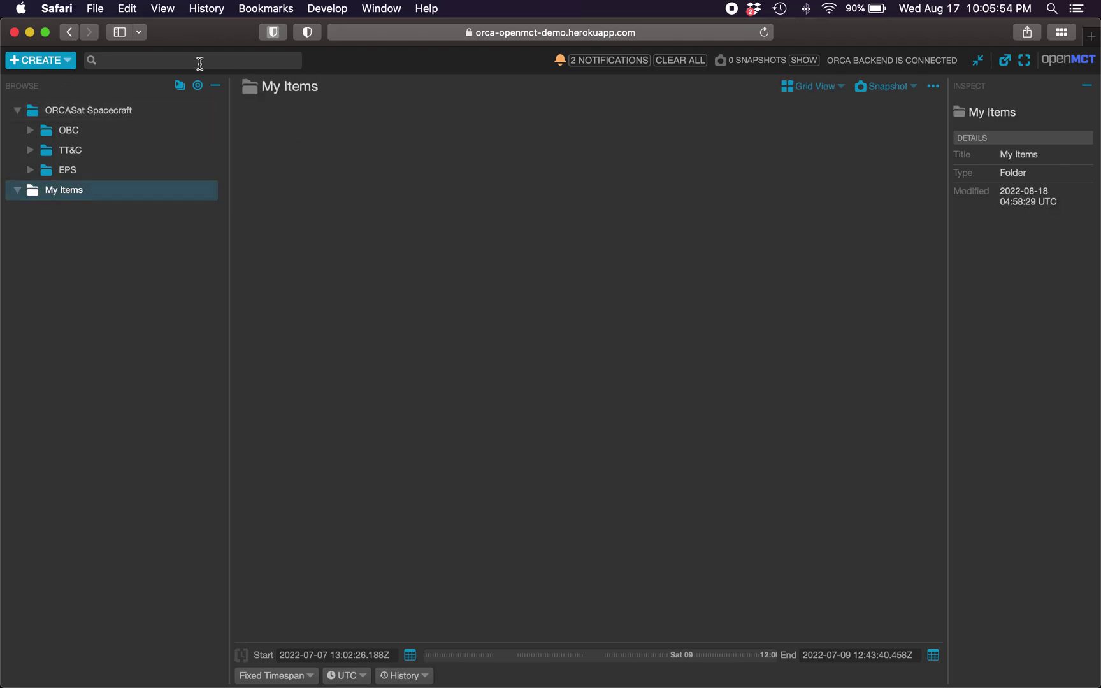
click(28, 61)
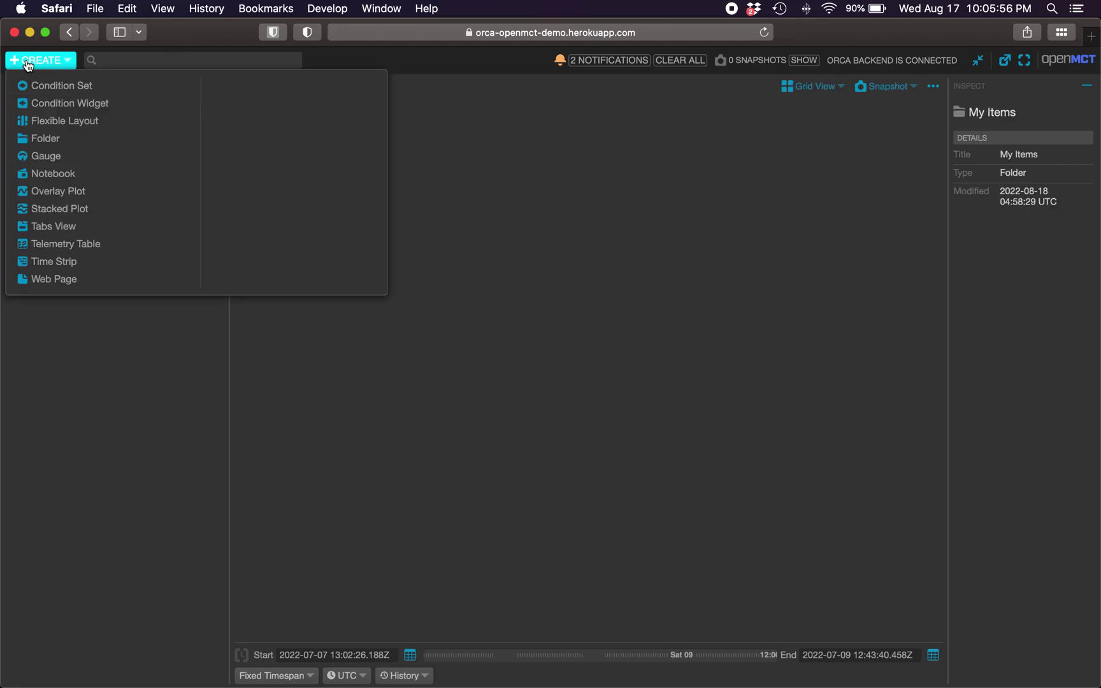
click(88, 122)
drag(580, 275, 405, 258)
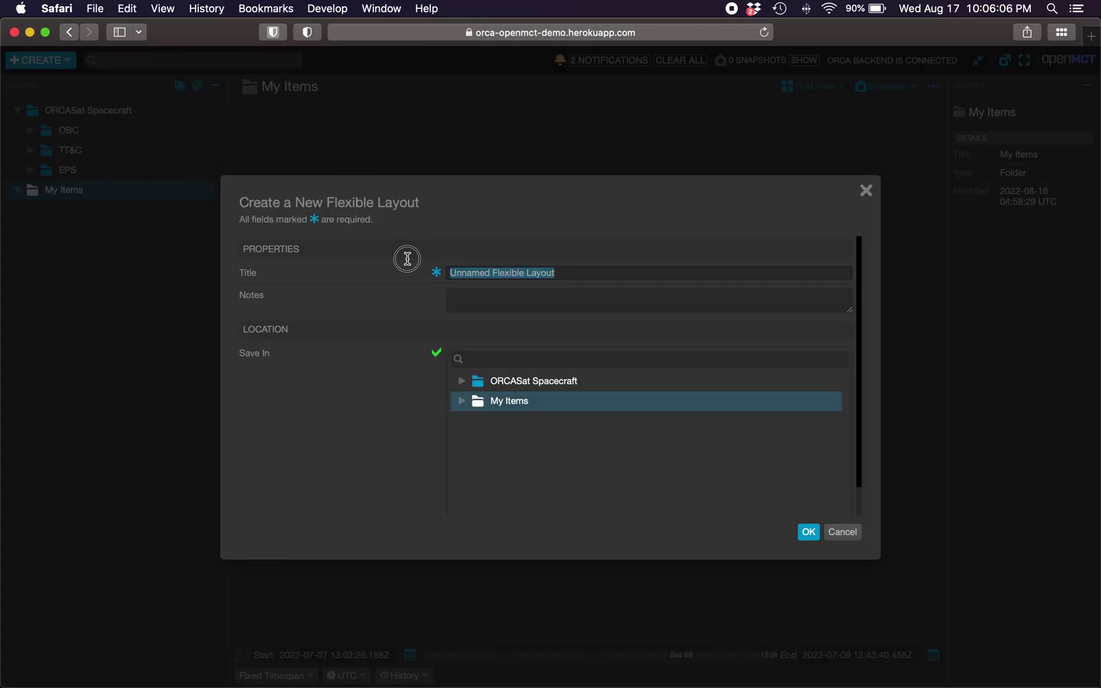
text(Das)
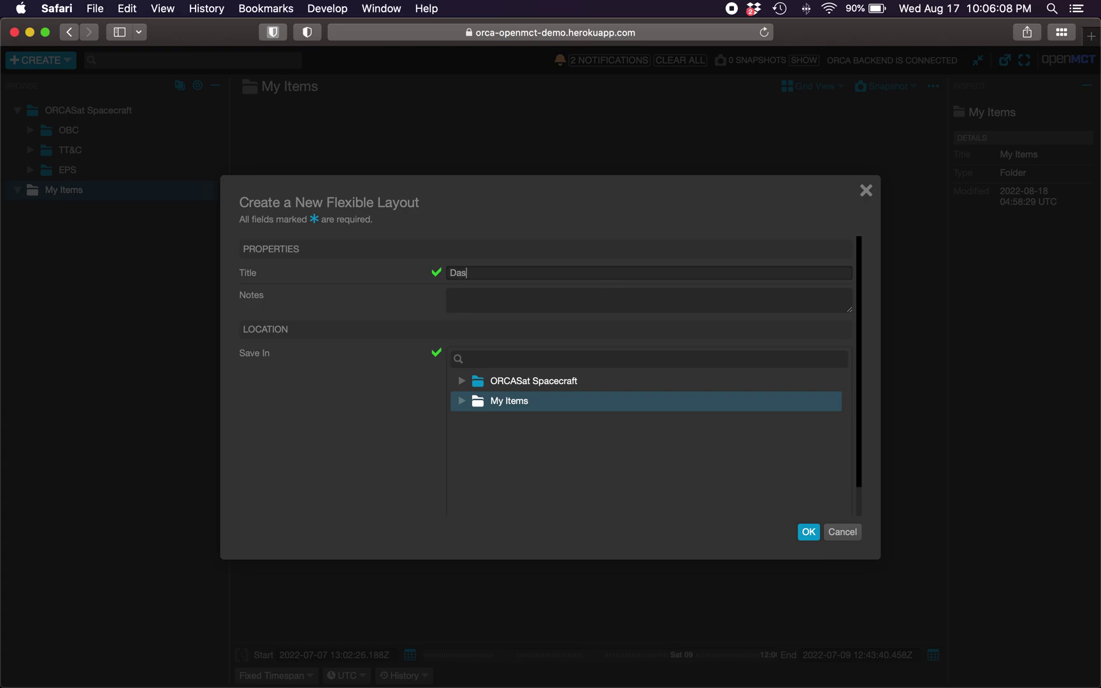
text(hboard)
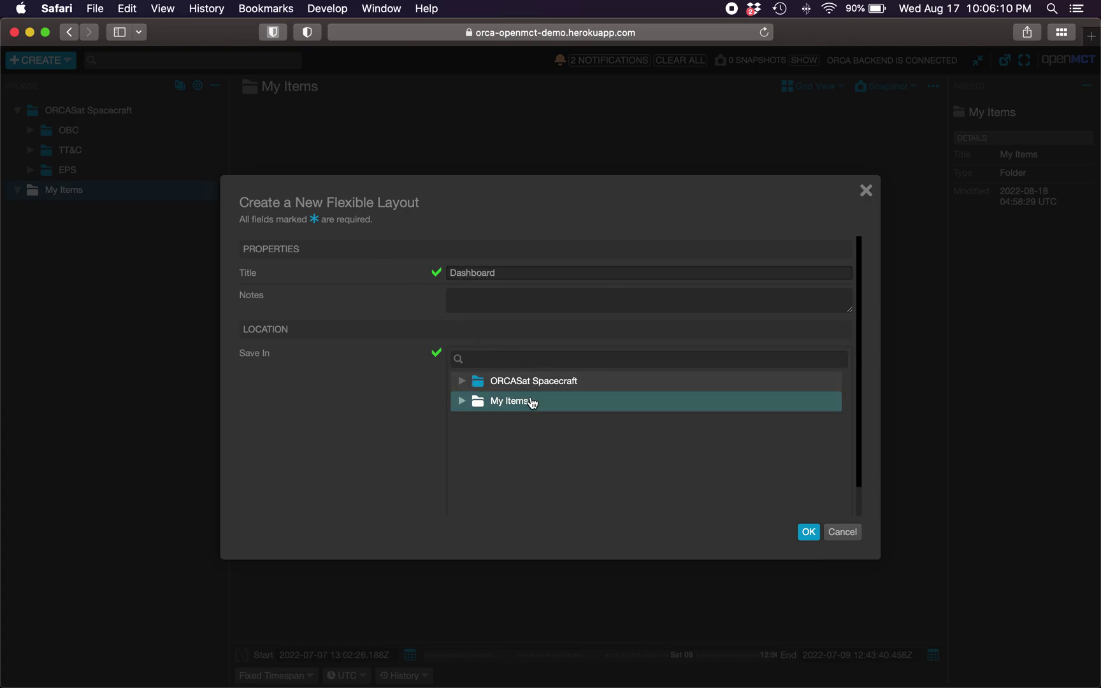
click(807, 532)
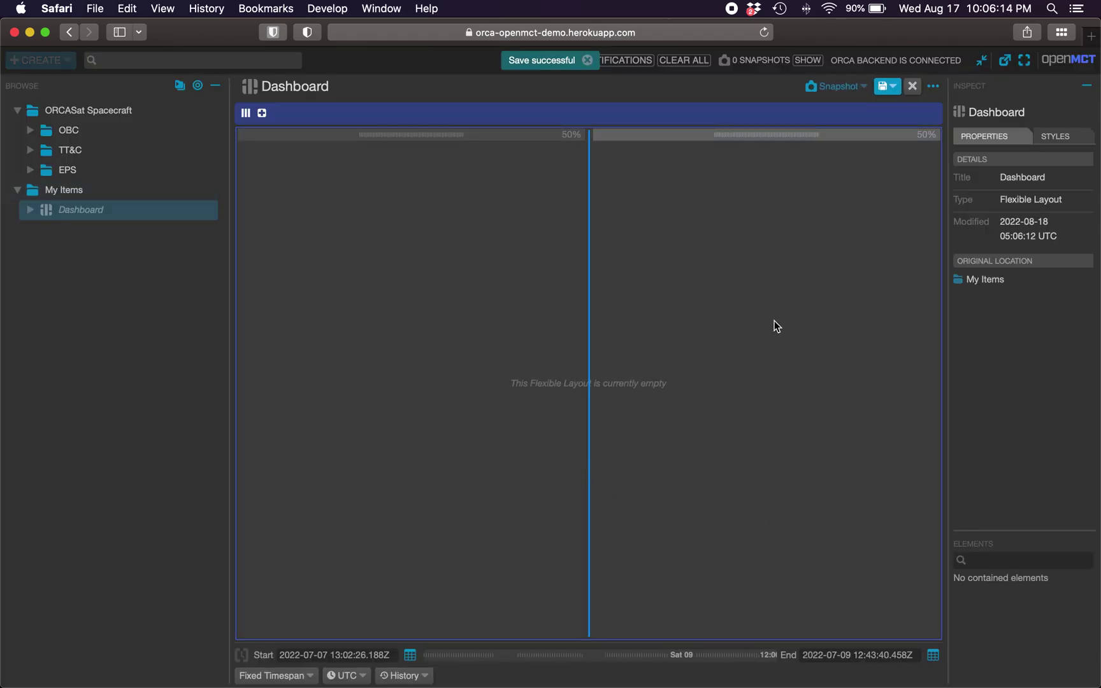
Save the Dashboard layout and finish editing
click(882, 89)
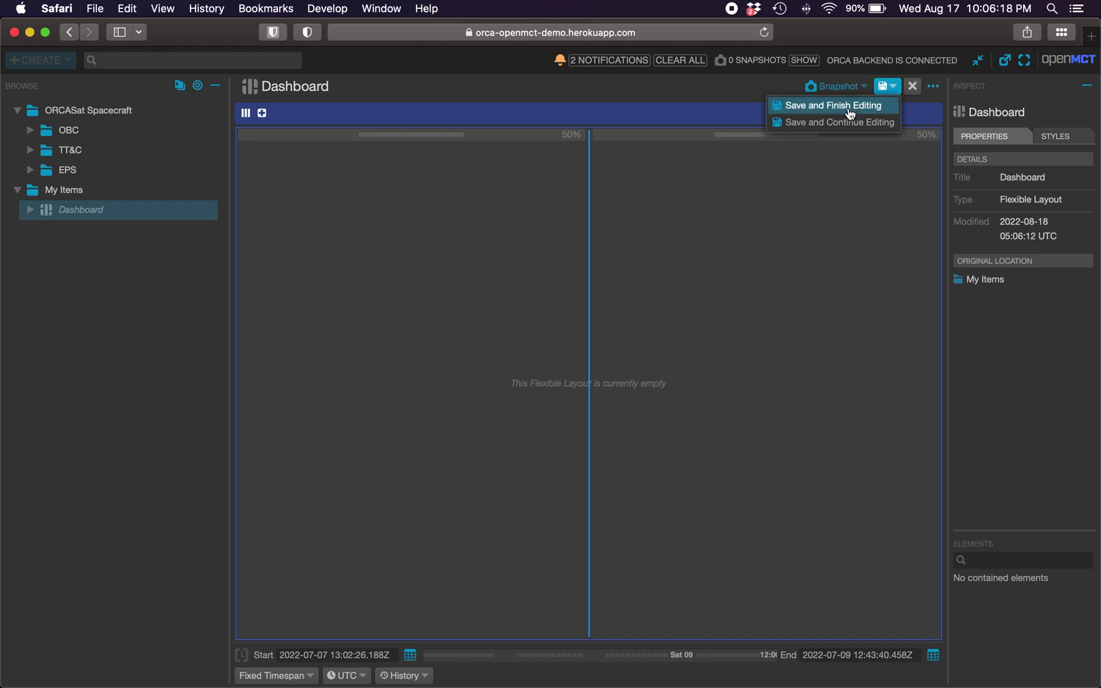
click(851, 113)
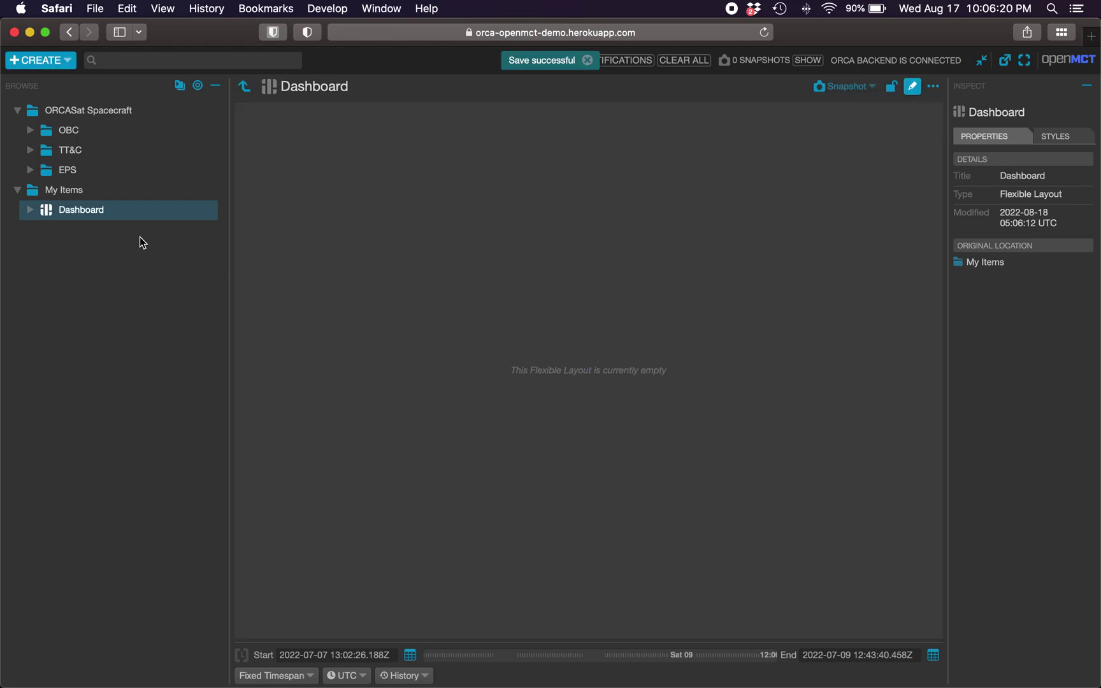
click(63, 270)
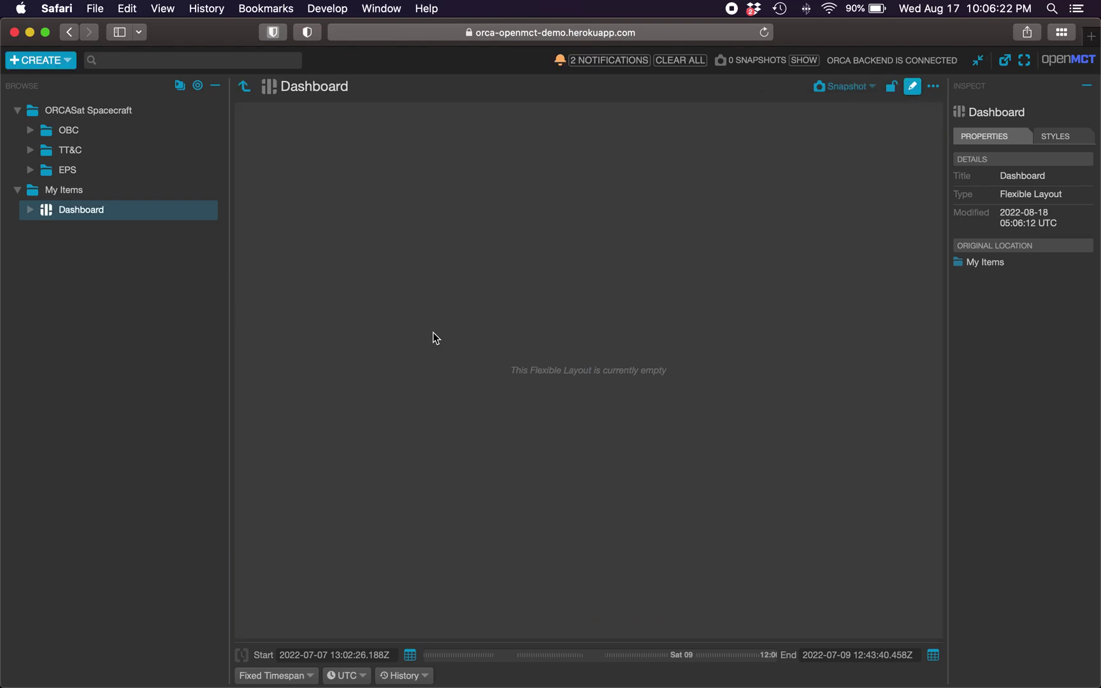
Create a new Stacked Plot inside the Dashboard layout
click(61, 60)
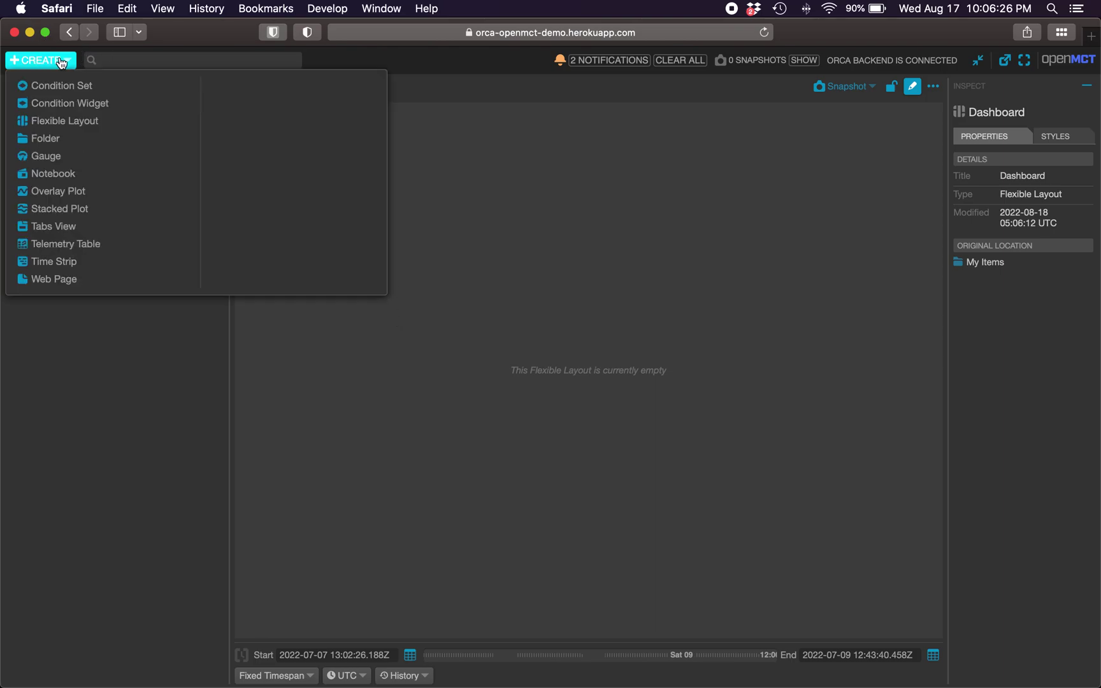
click(61, 210)
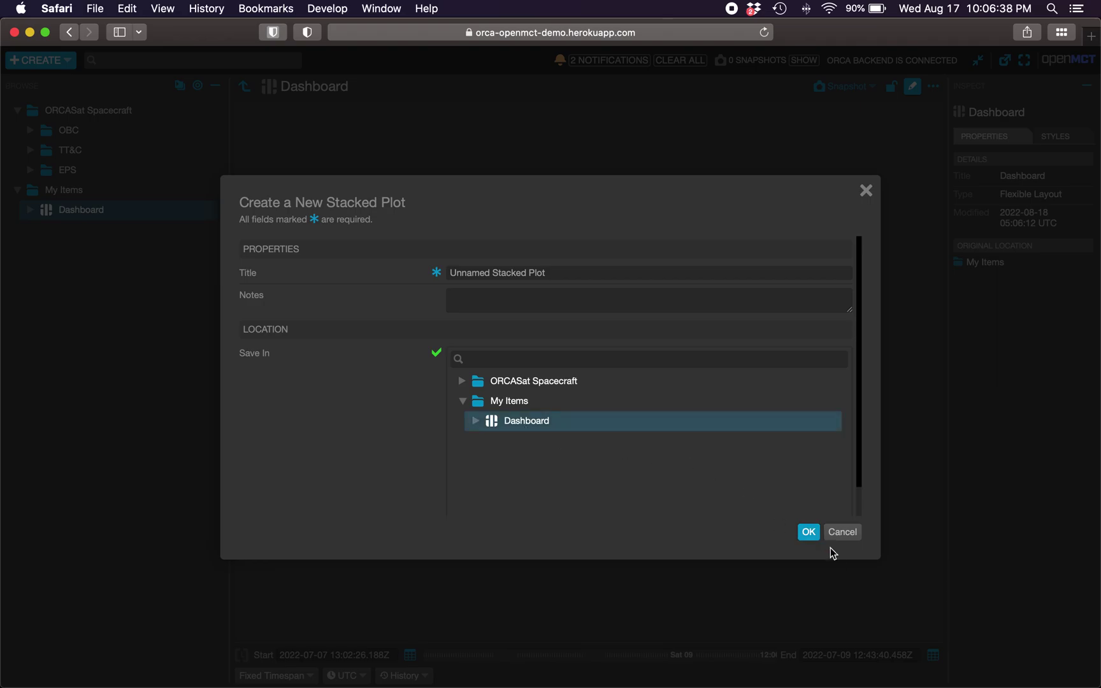
click(808, 532)
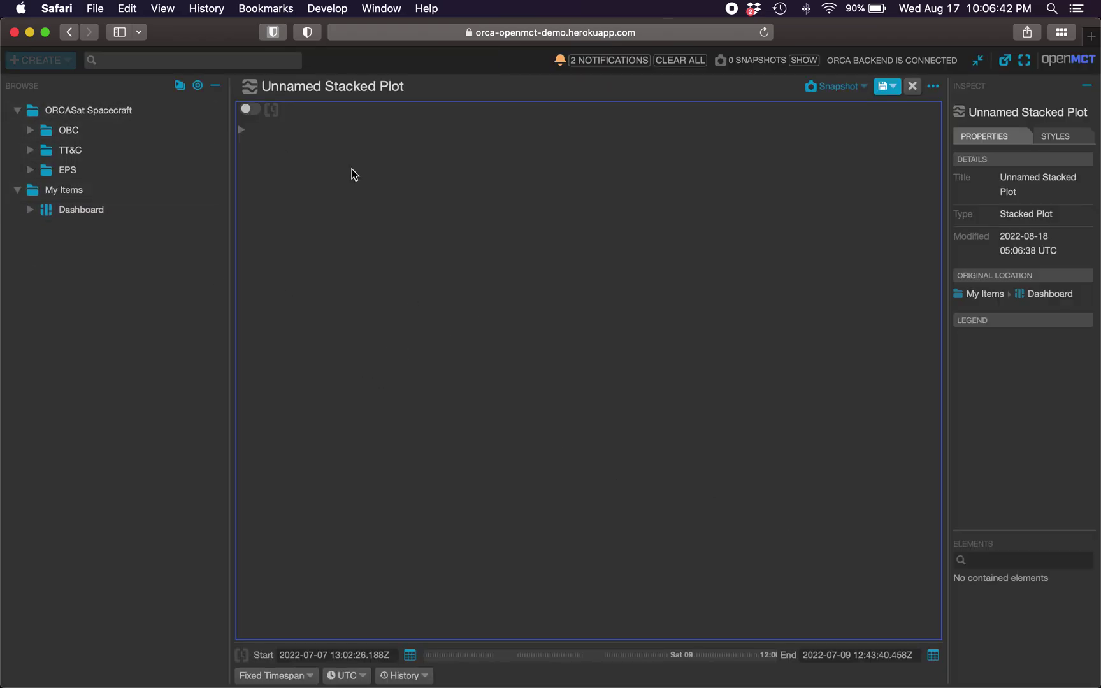
Add Sense V Bat, RX Mode, UART1 RX Count and UART0 RX Count to the stacked plot
click(29, 132)
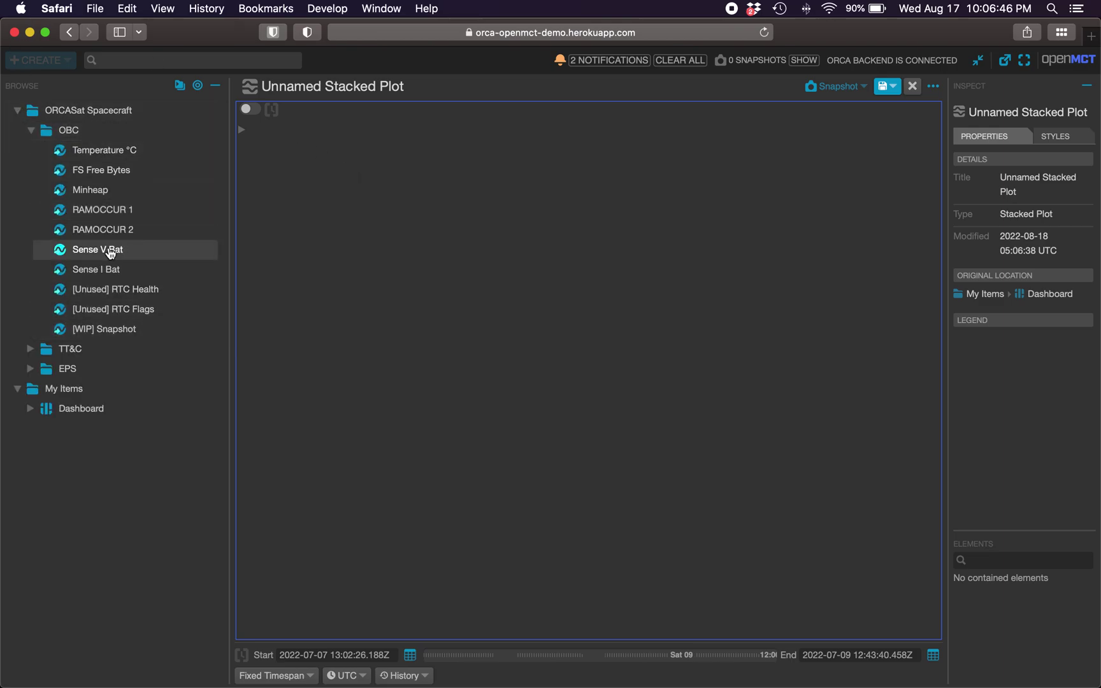
mouse_move(101, 246)
mouse_down()
mouse_move(485, 237)
mouse_move(471, 238)
mouse_up()
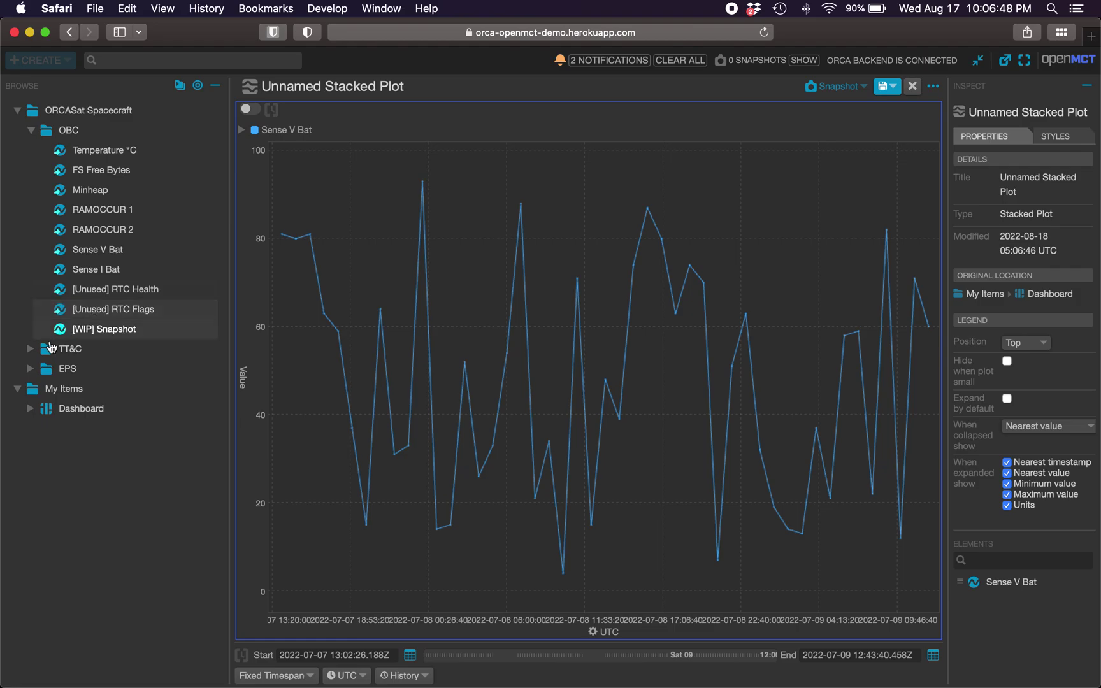
click(33, 352)
drag(96, 428, 522, 314)
drag(102, 408, 491, 296)
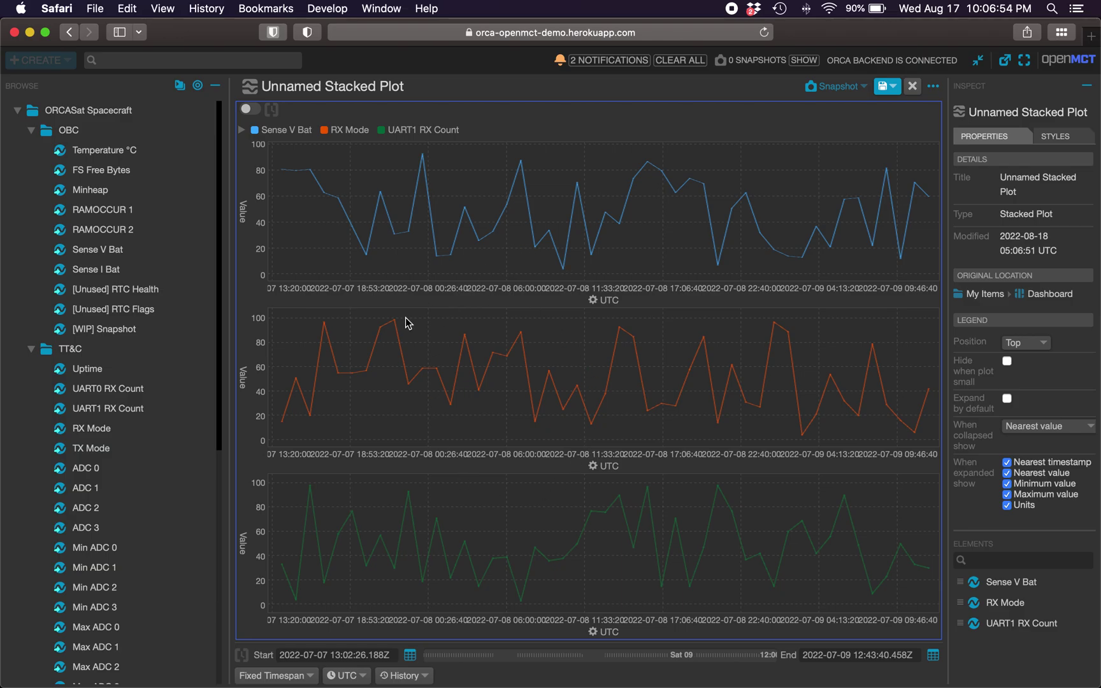
drag(127, 390, 589, 381)
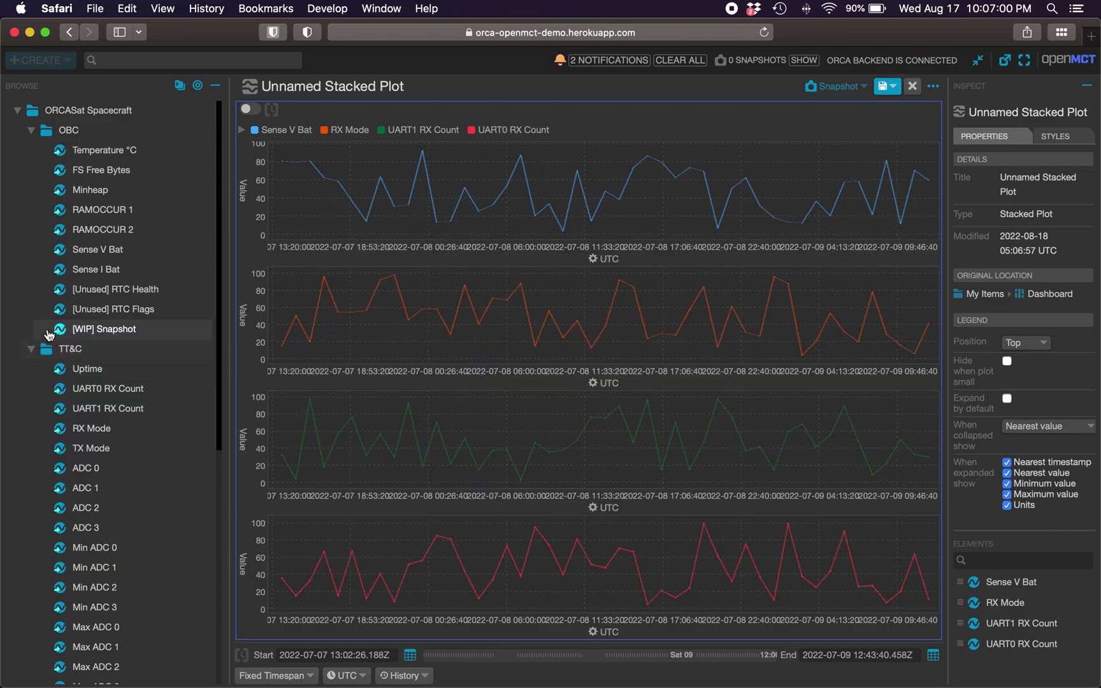
click(30, 348)
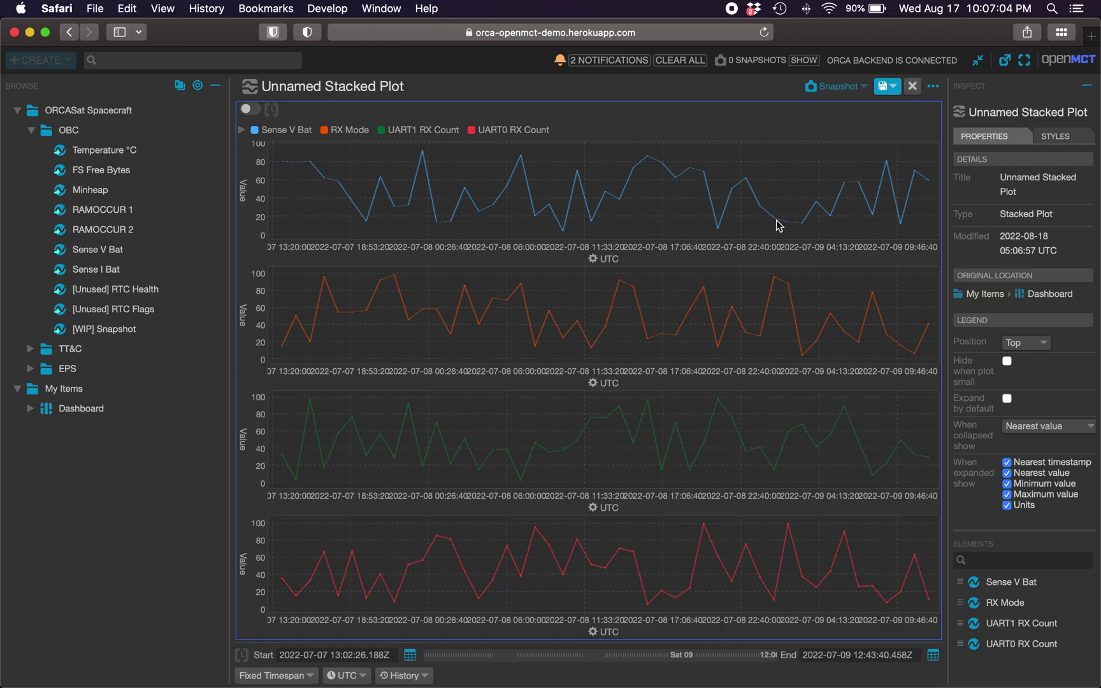
Save the stacked plot, finish editing, and return to the Dashboard
click(883, 95)
click(831, 106)
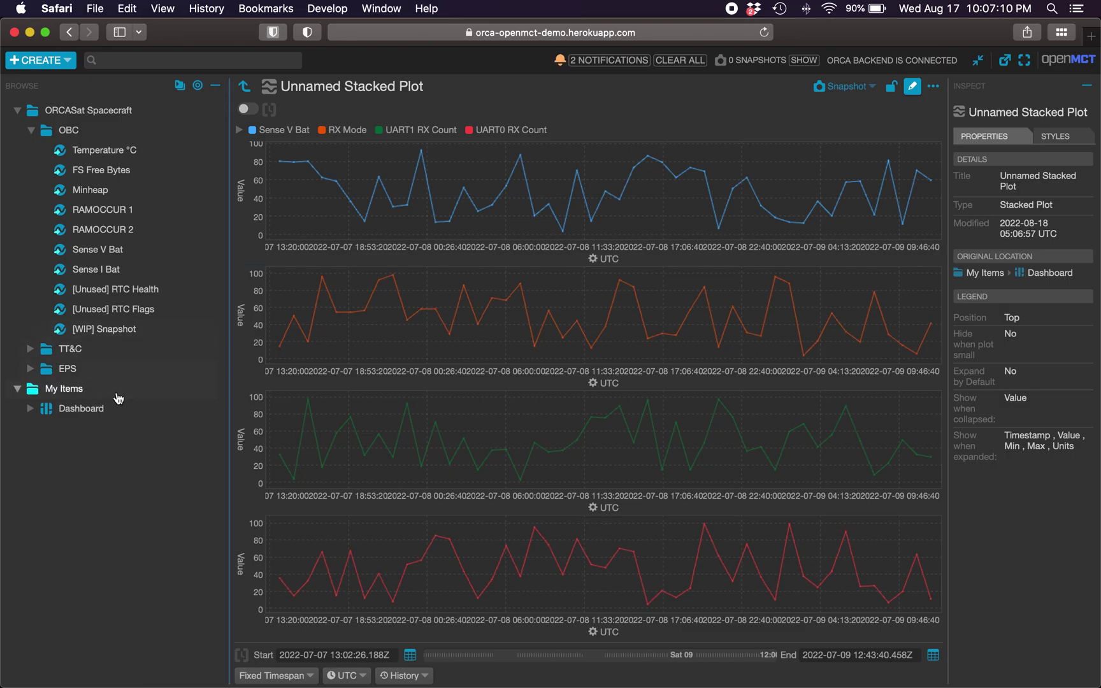
click(93, 409)
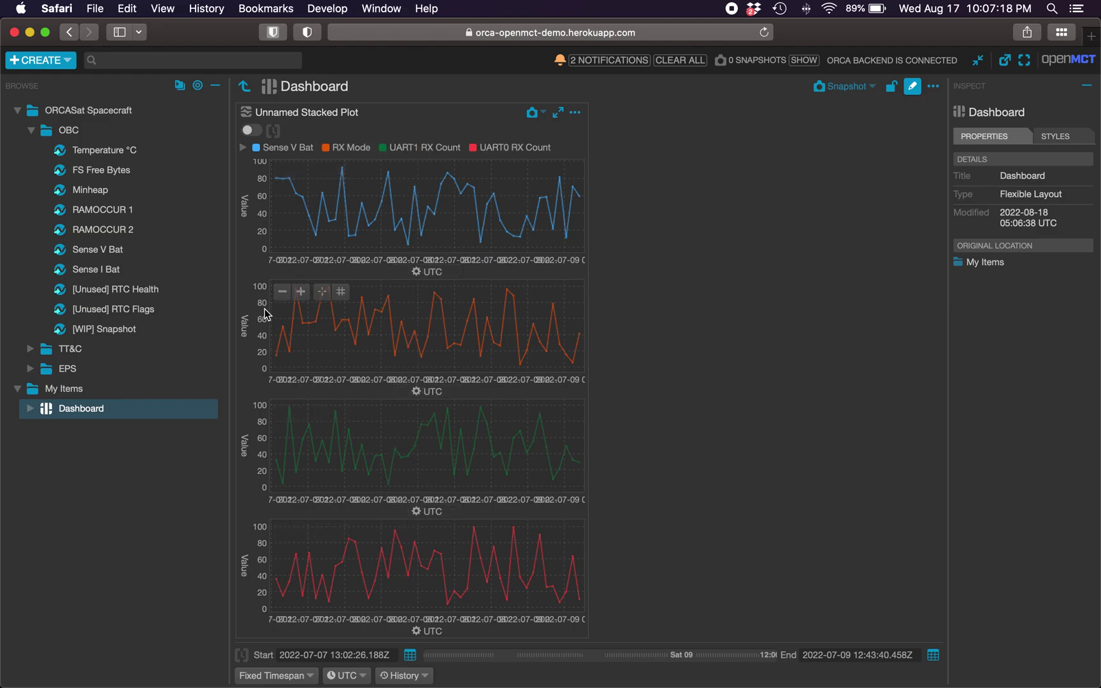
Create a new Telemetry Table inside the Dashboard layout
click(46, 64)
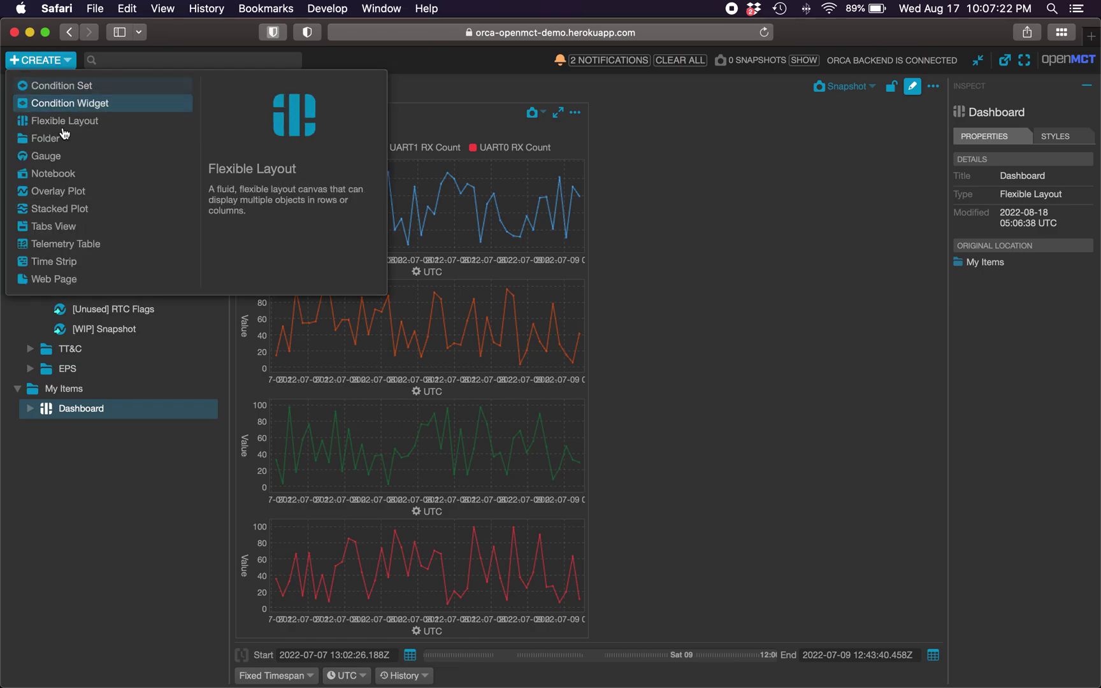
click(68, 244)
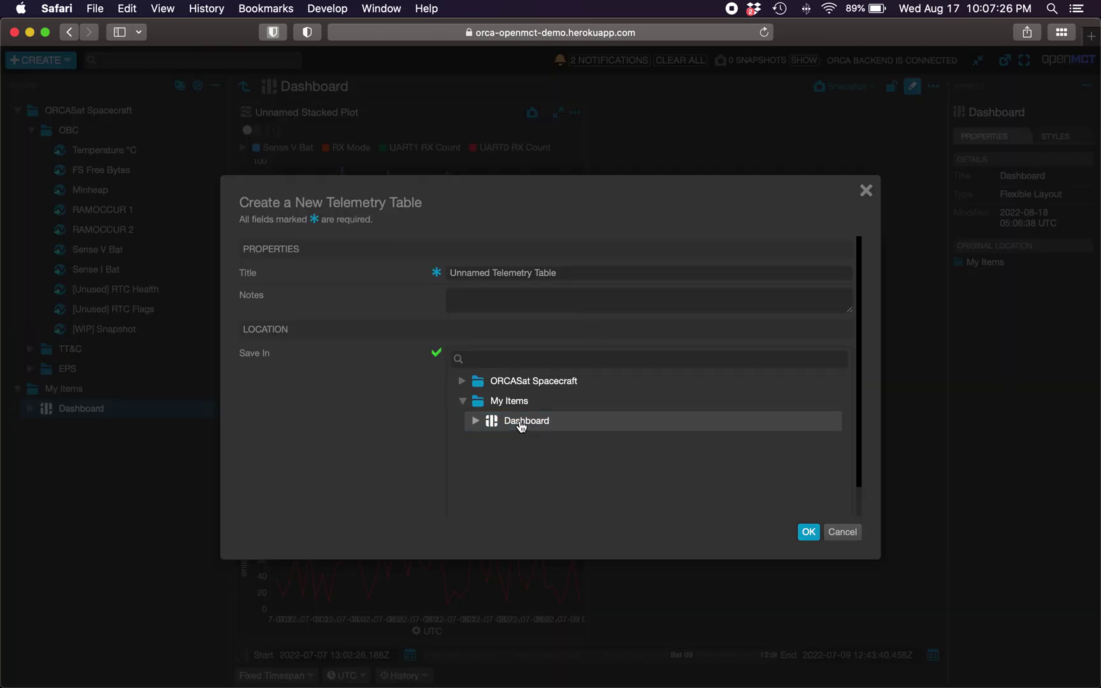
click(807, 531)
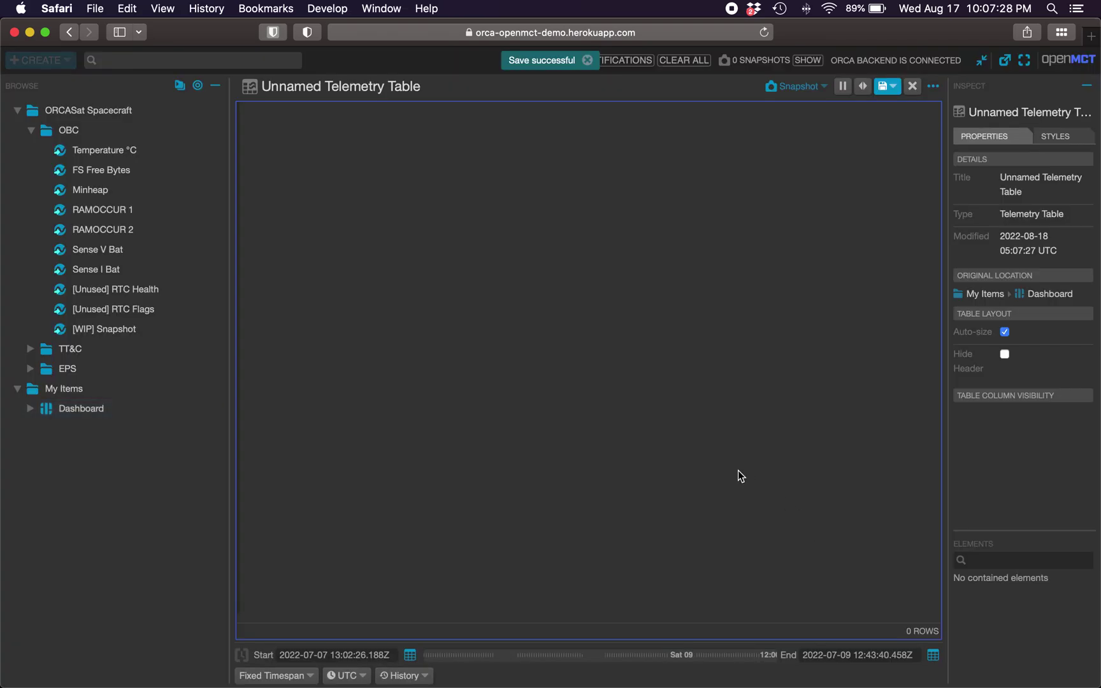
Add RAMOCCUR 1, Sense I Bat and Temperature °C to the table and save it
drag(72, 215, 440, 214)
drag(89, 269, 364, 229)
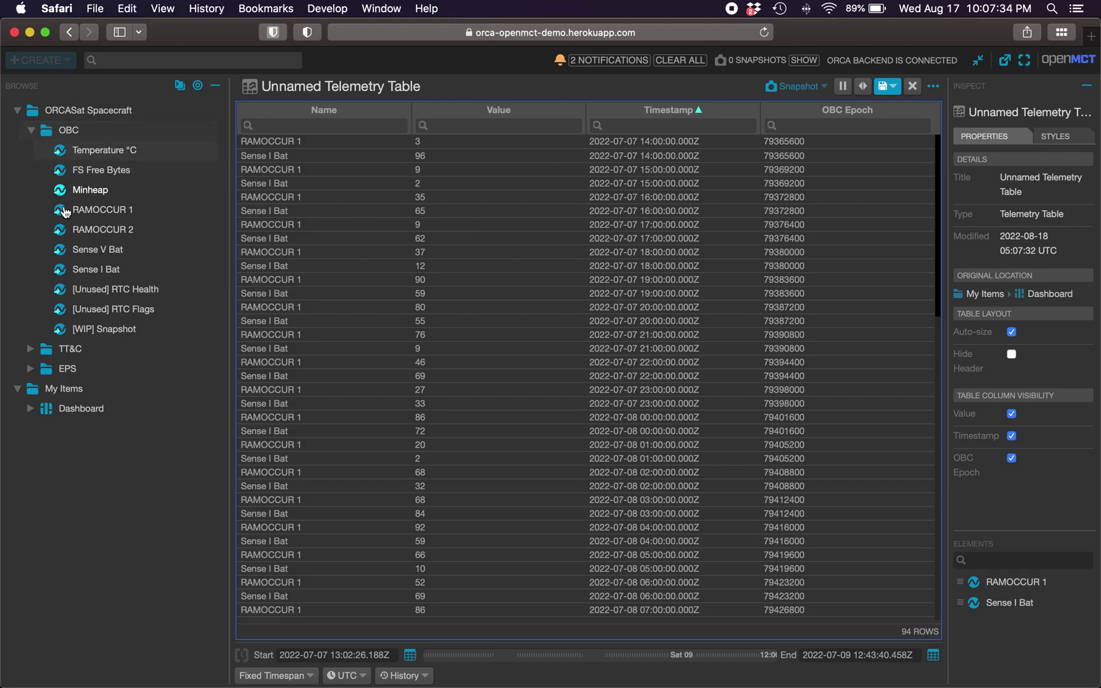
drag(219, 249, 474, 246)
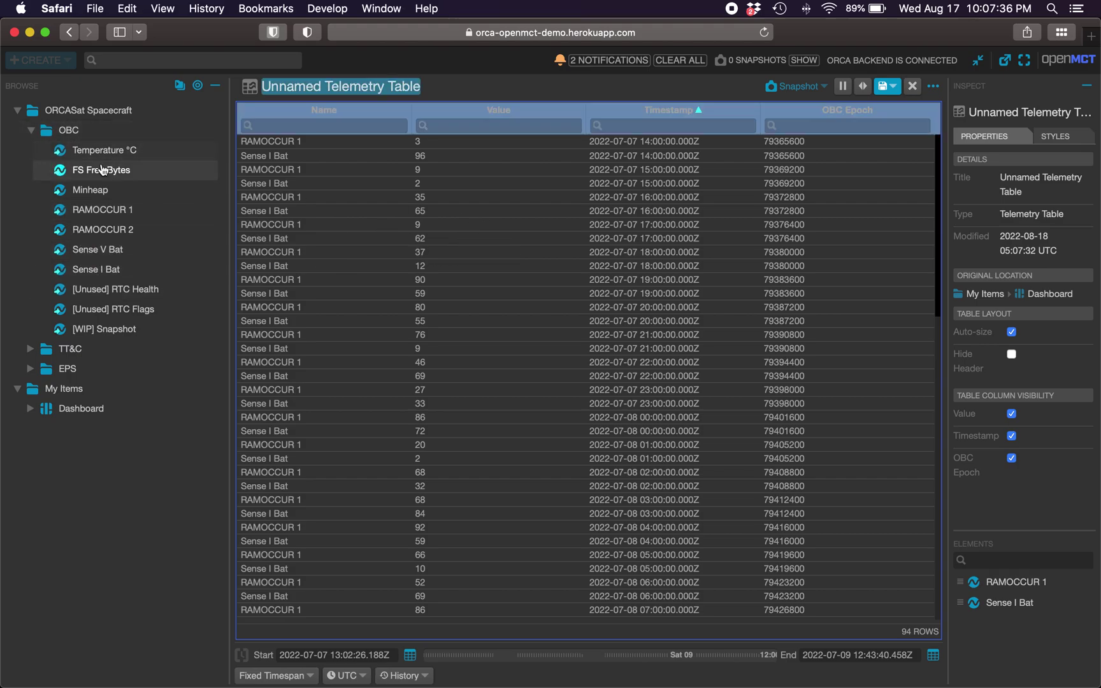
drag(92, 151, 382, 196)
click(886, 90)
click(838, 106)
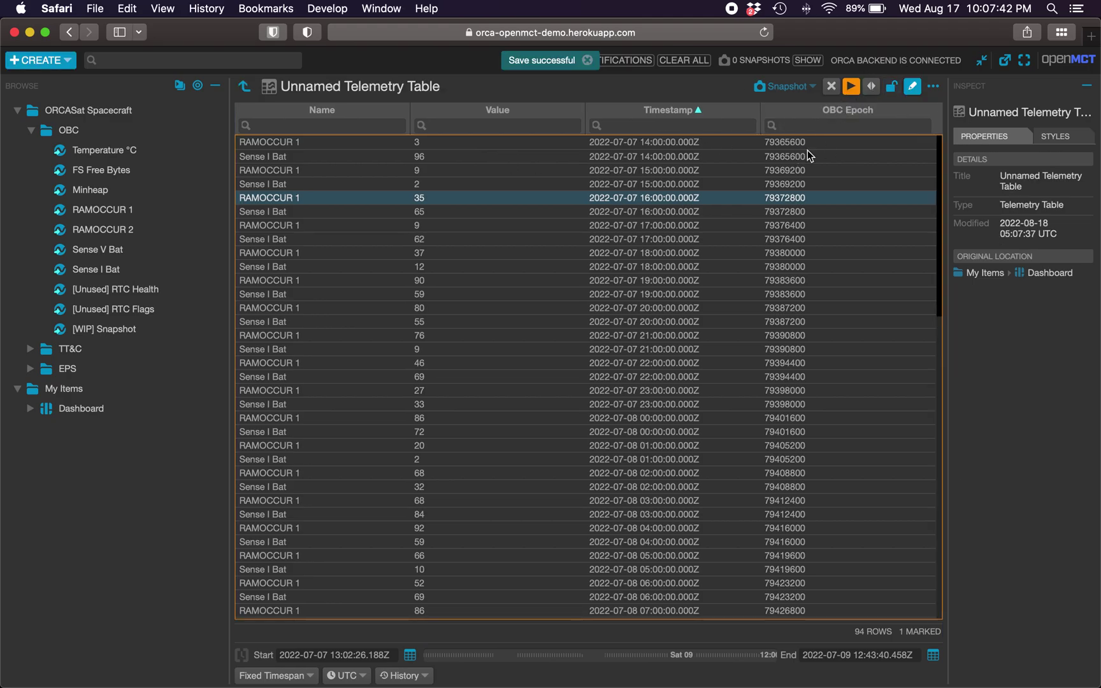
Move the telemetry table into the Dashboard's right column beside the stacked plot and save
click(76, 413)
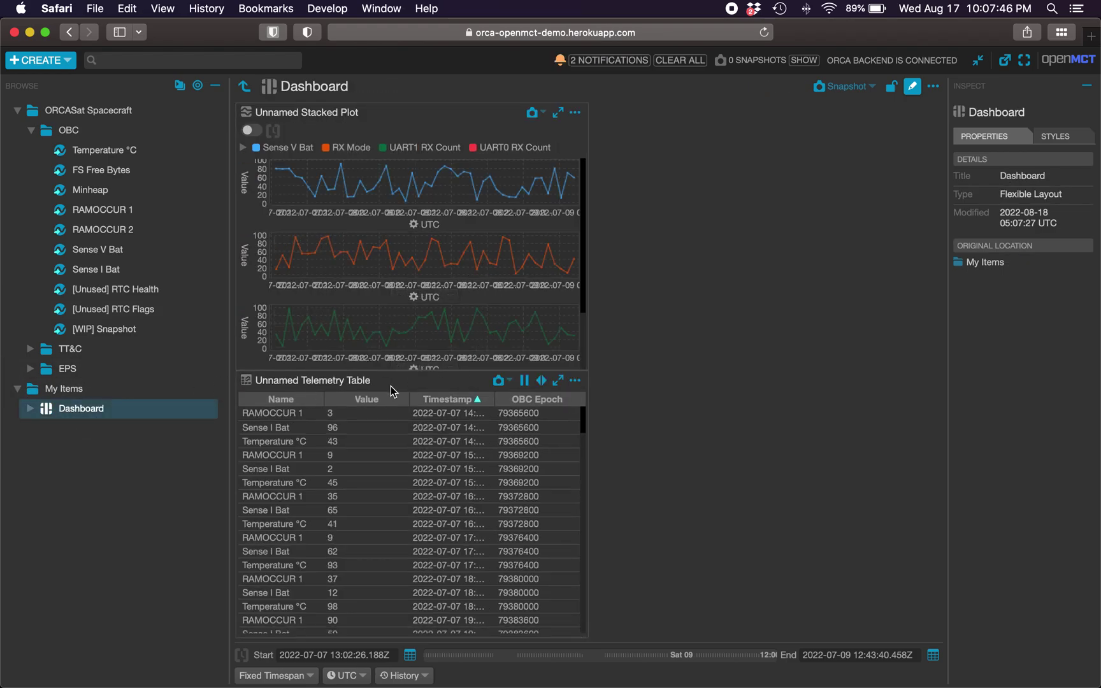
mouse_move(393, 392)
mouse_down()
mouse_move(430, 380)
mouse_move(381, 388)
mouse_up()
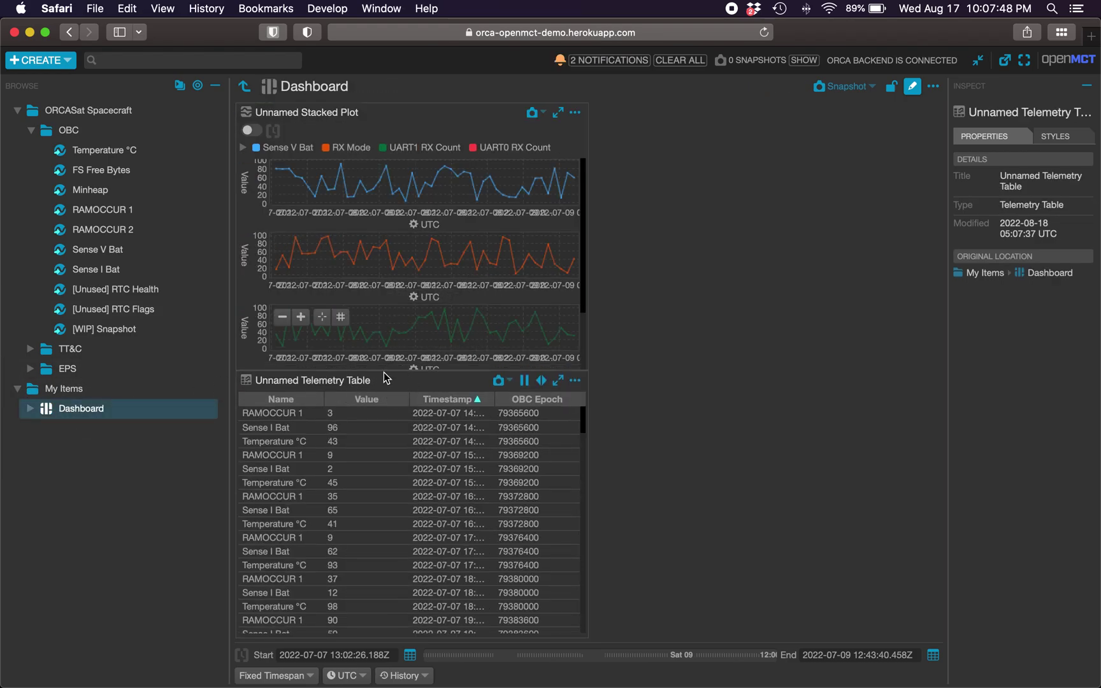
click(911, 88)
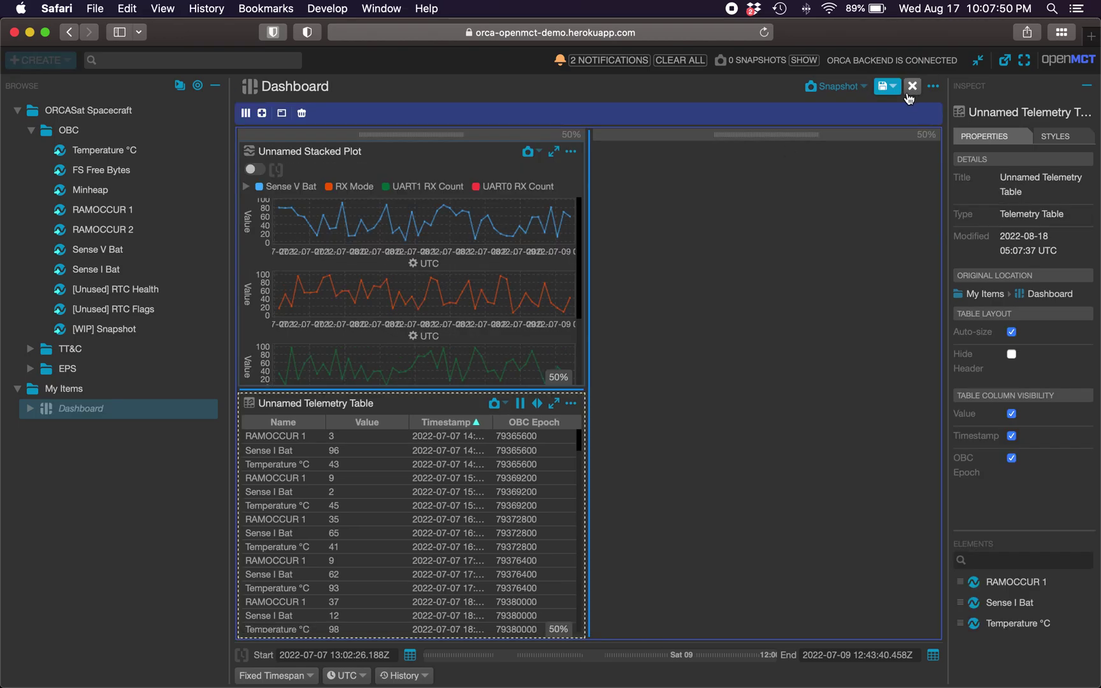
drag(388, 401, 697, 252)
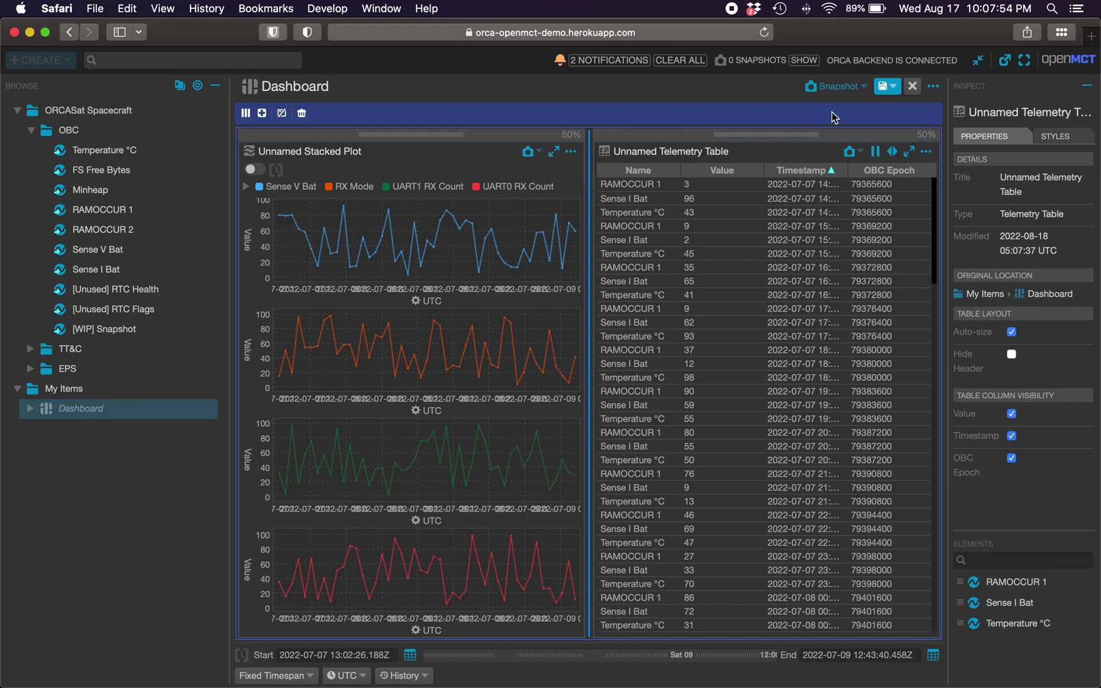
click(887, 87)
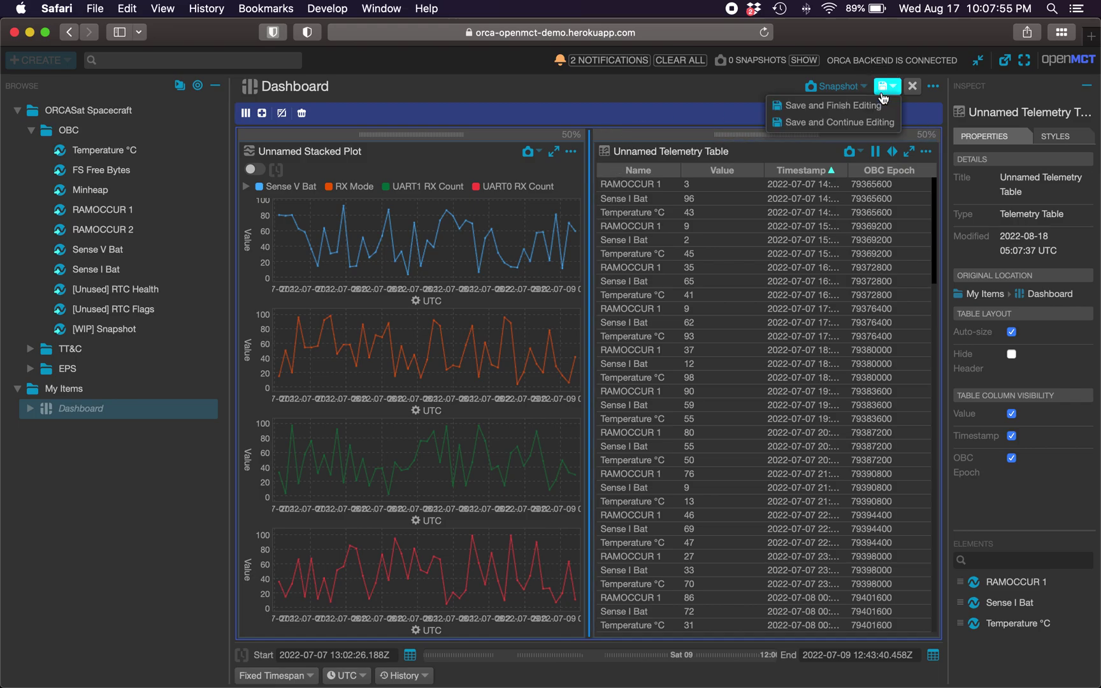
click(840, 112)
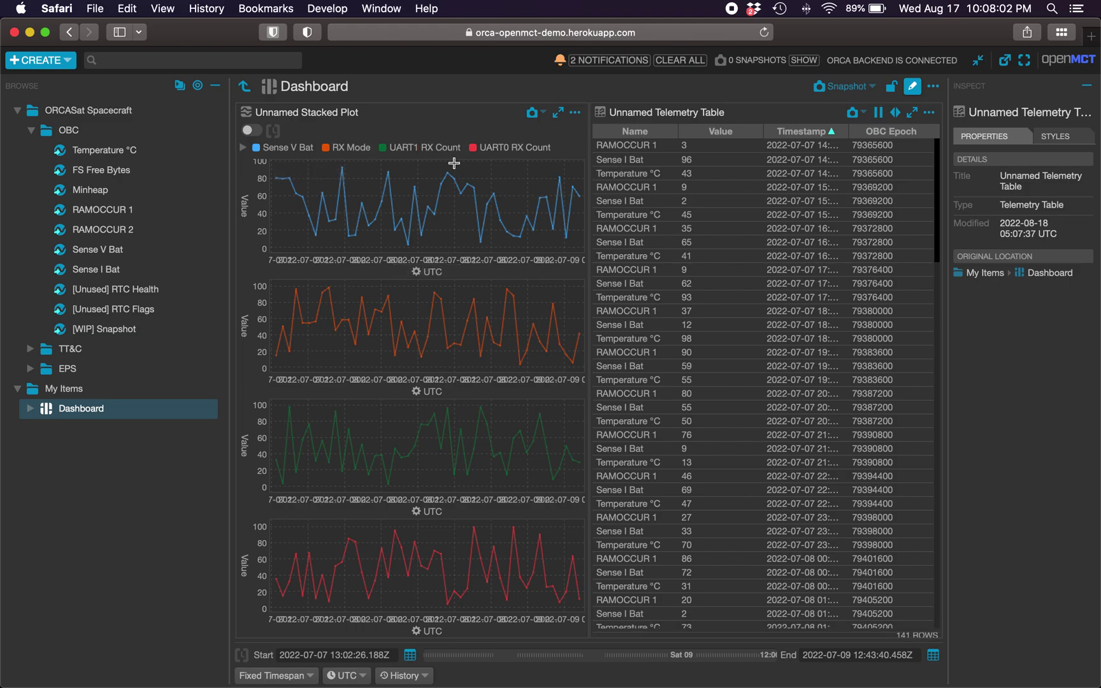
Sort the table by Value, Name, then OBC Epoch, and mark then clear the RAMOCCUR 1 row
scroll(715, 267, down, 5)
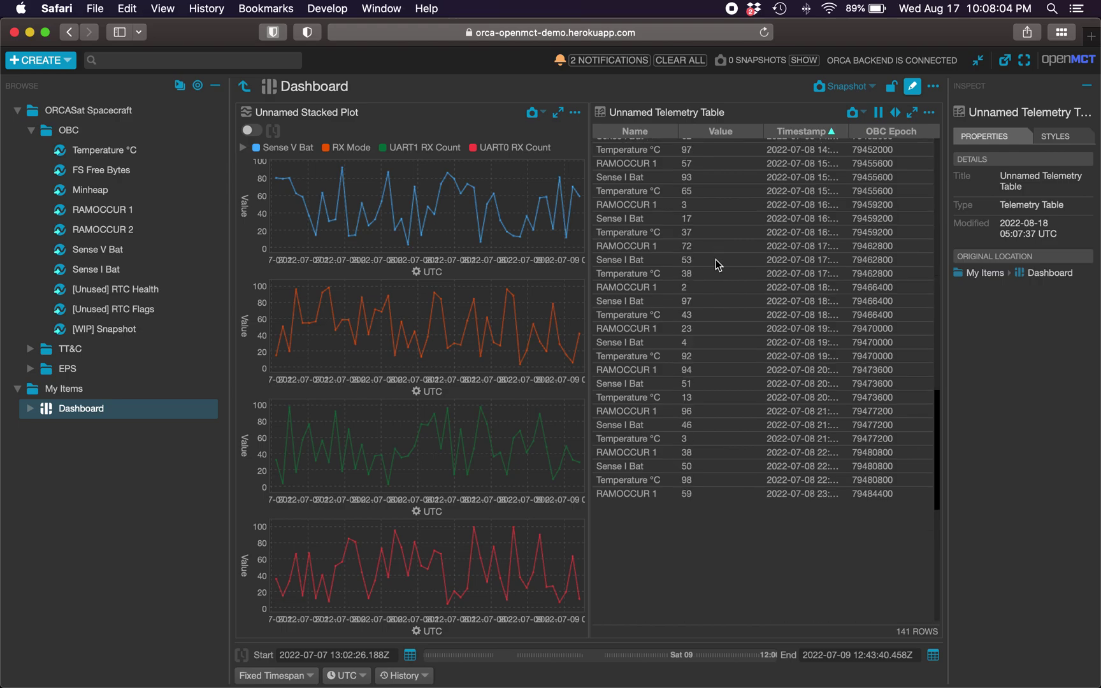
click(710, 133)
click(648, 133)
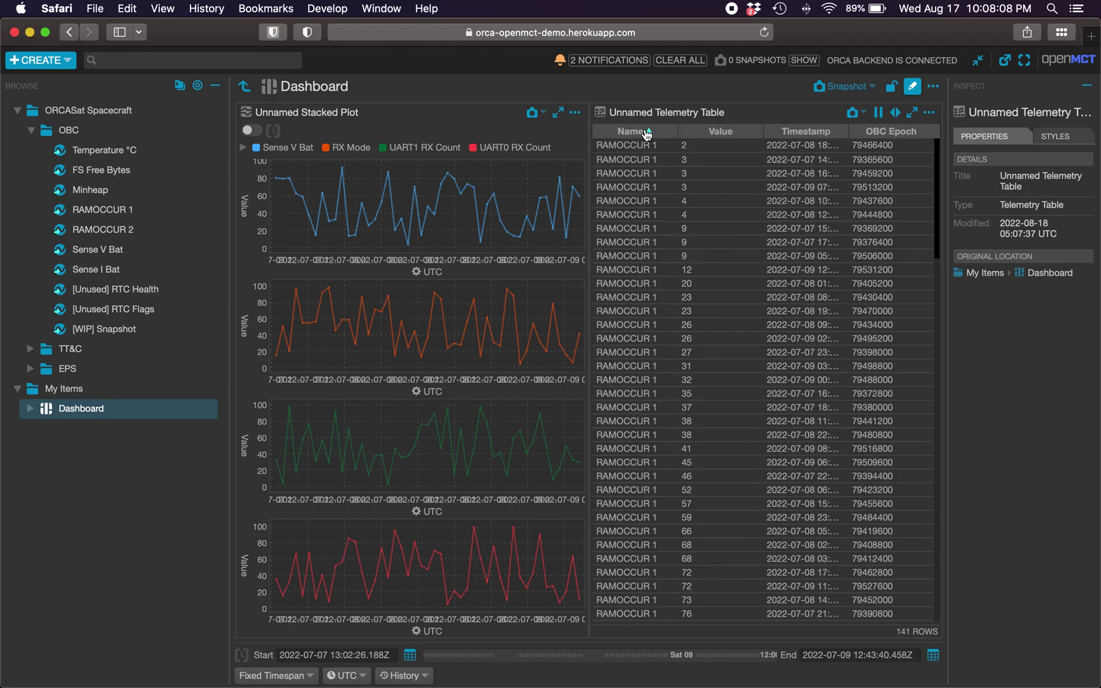
click(883, 132)
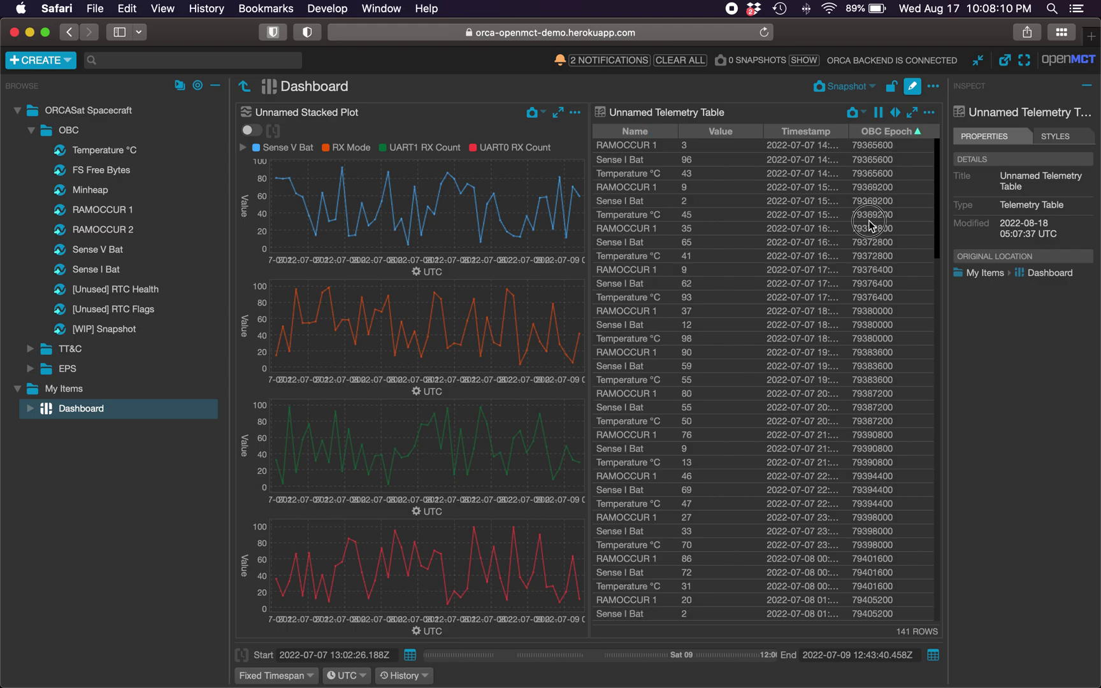
click(870, 271)
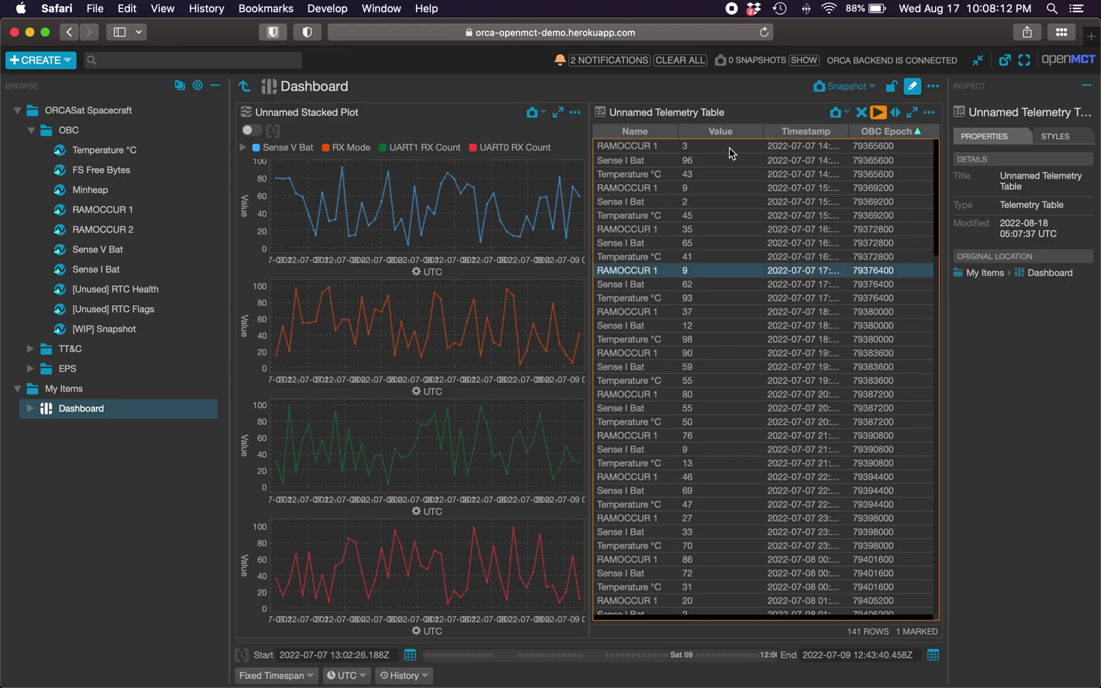
click(877, 112)
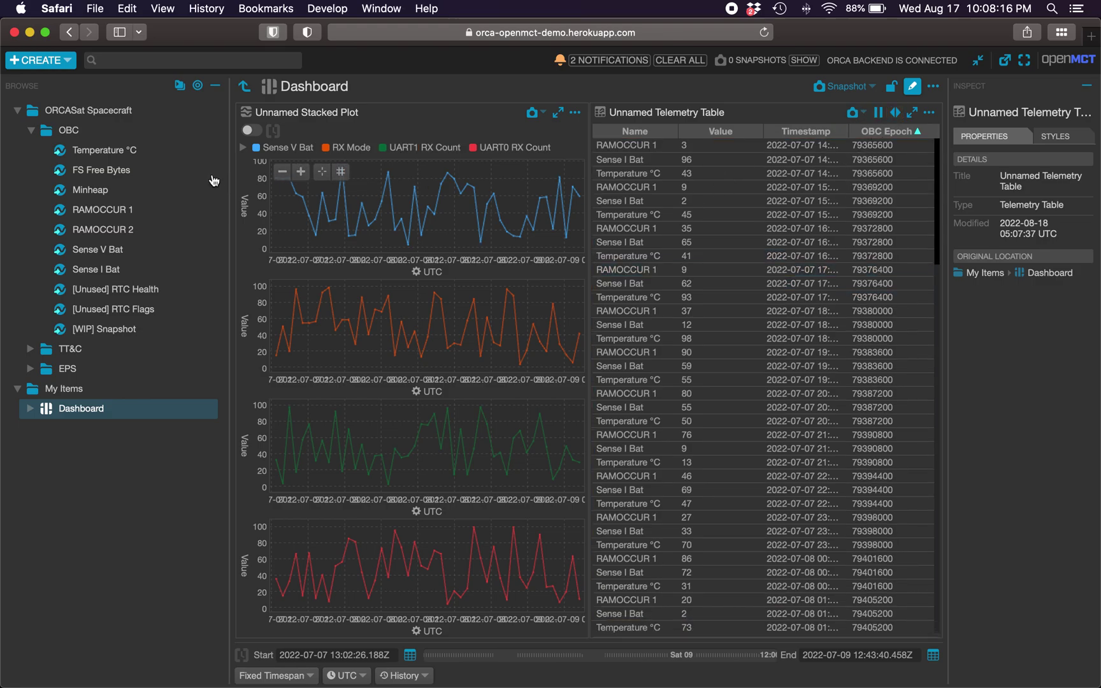
scroll(406, 308, up, 5)
scroll(410, 315, down, 5)
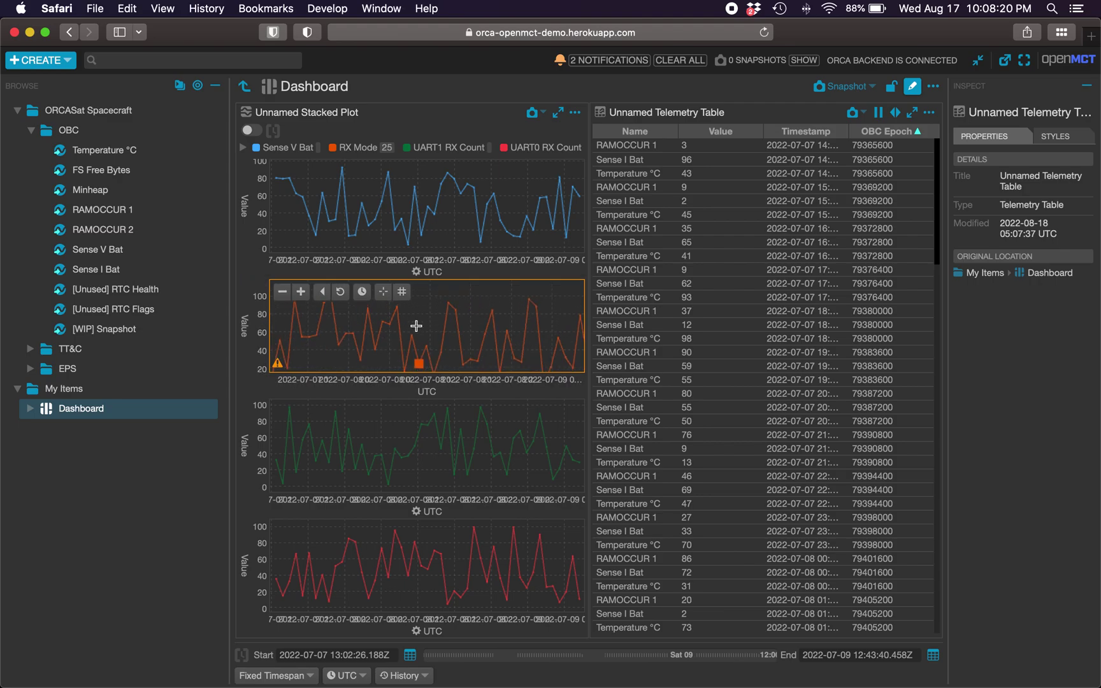
scroll(421, 328, up, 4)
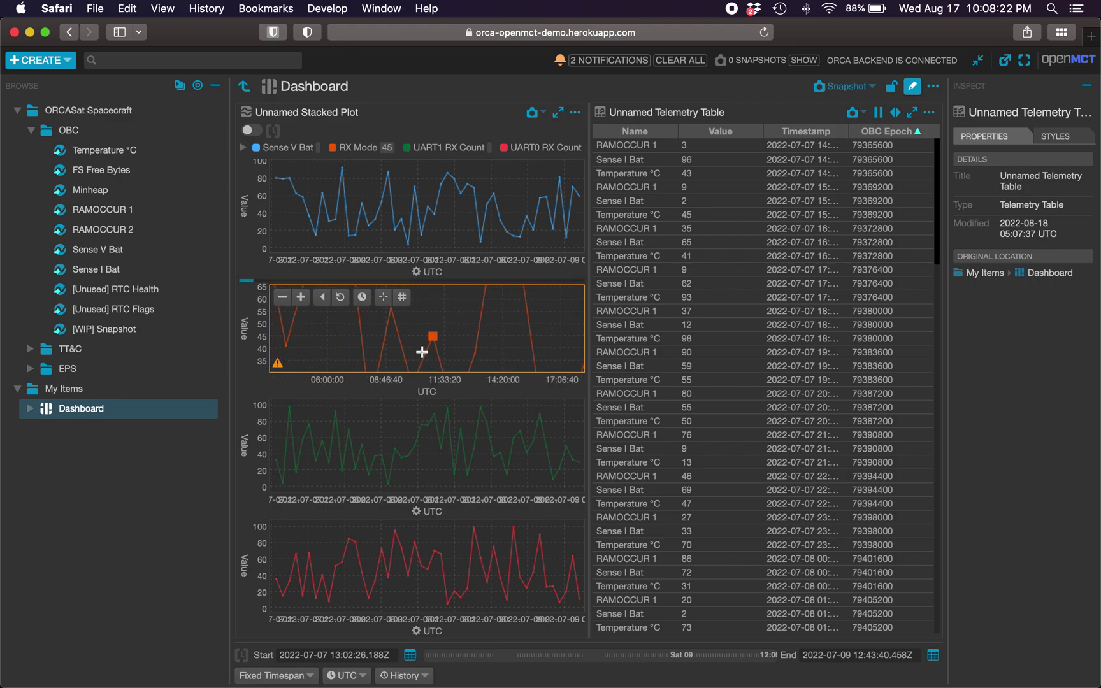
scroll(433, 341, down, 2)
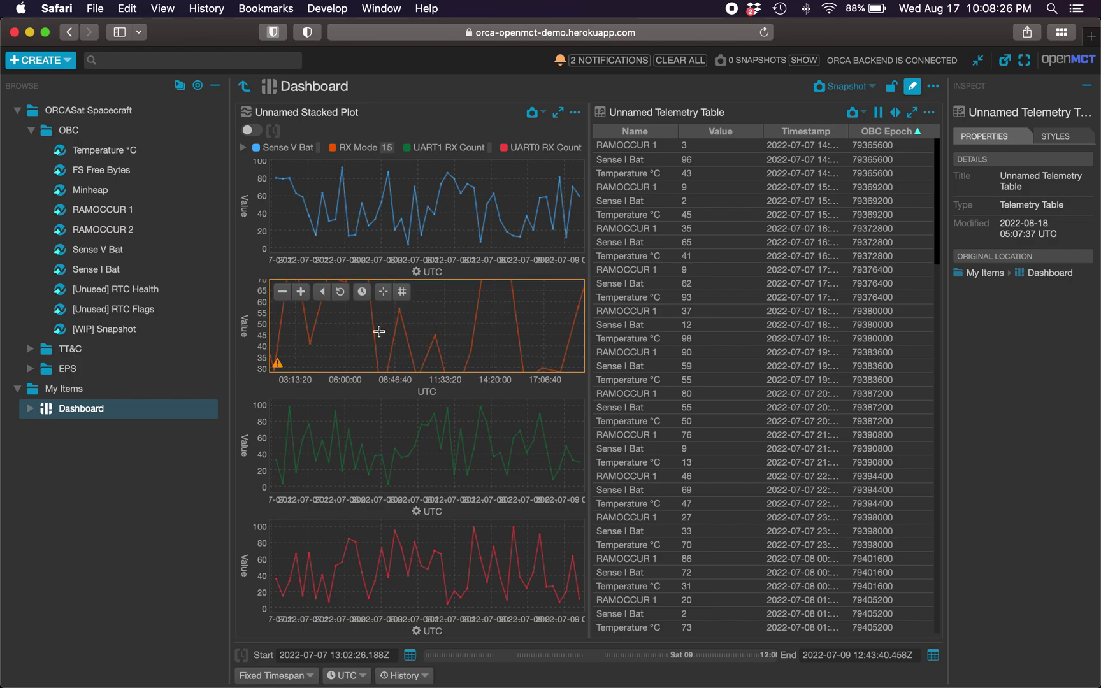
click(361, 293)
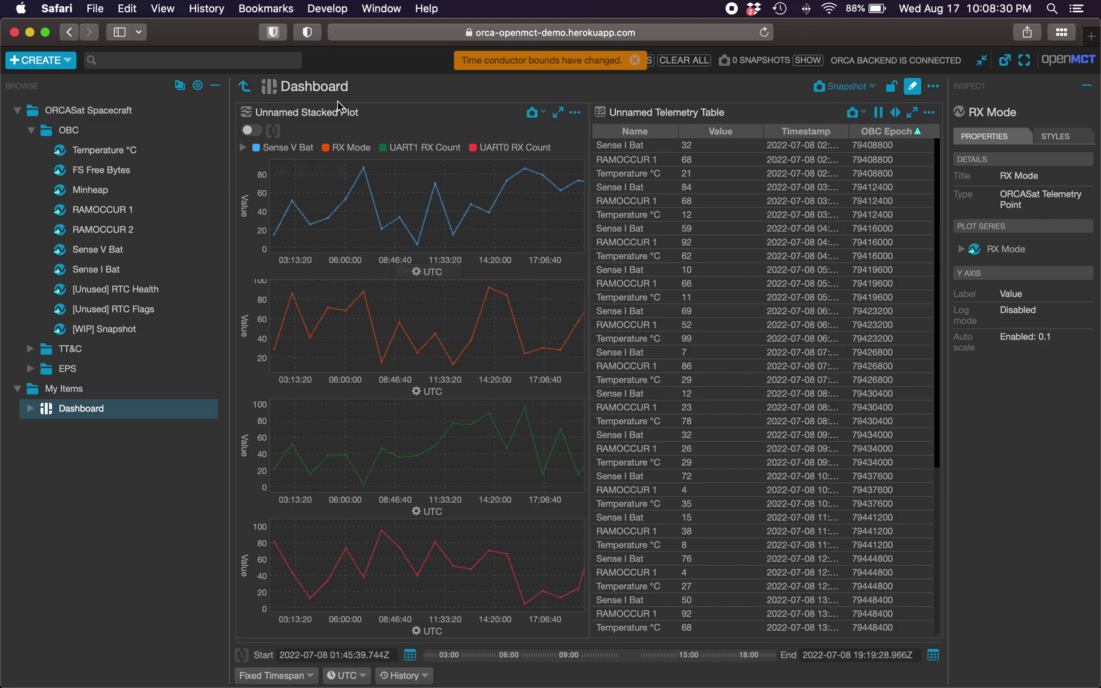
mouse_move(398, 390)
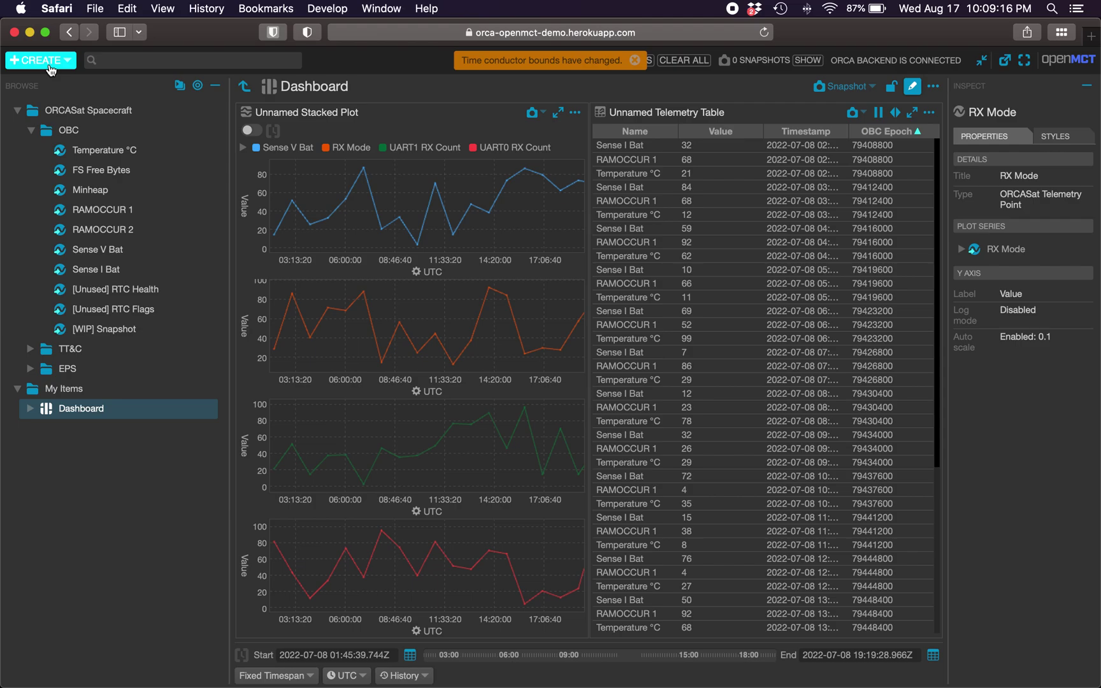
click(49, 64)
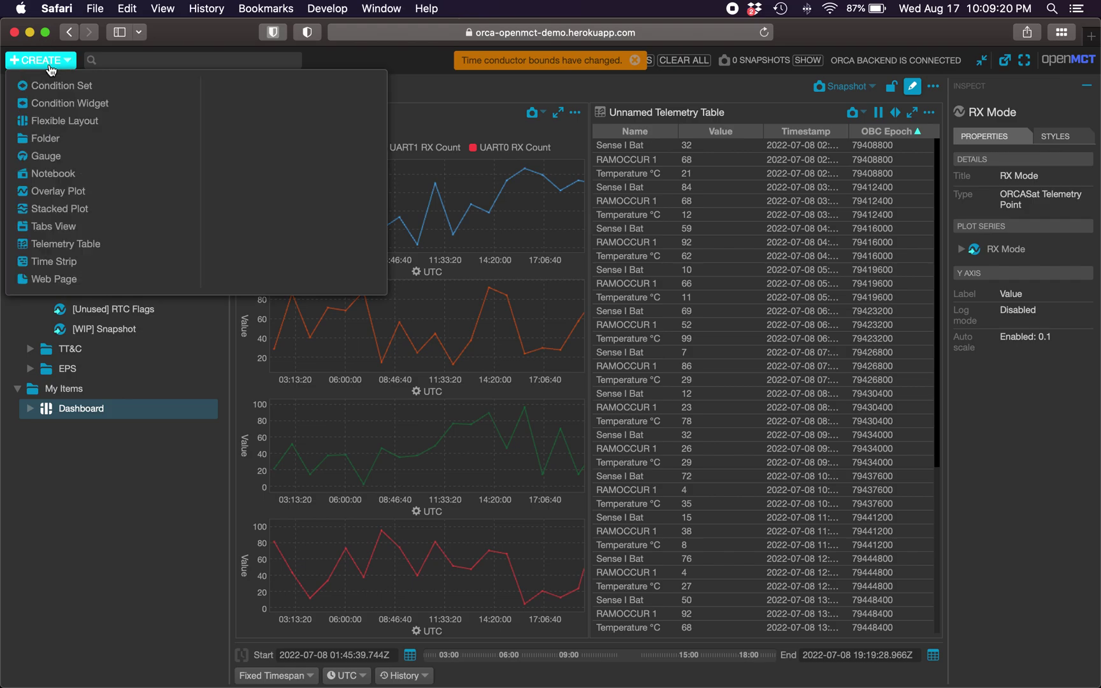
click(54, 280)
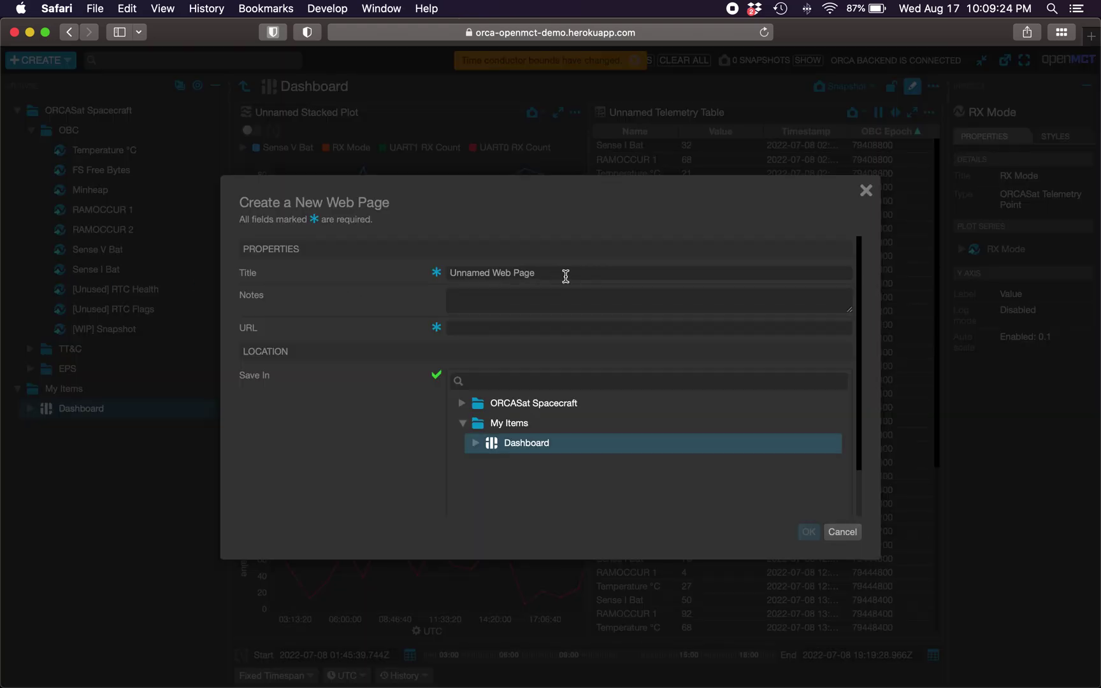
drag(562, 275, 401, 275)
text(time)
key(BackSpace)
key(BackSpace)
key(BackSpace)
key(BackSpace)
text(Timeline)
click(484, 422)
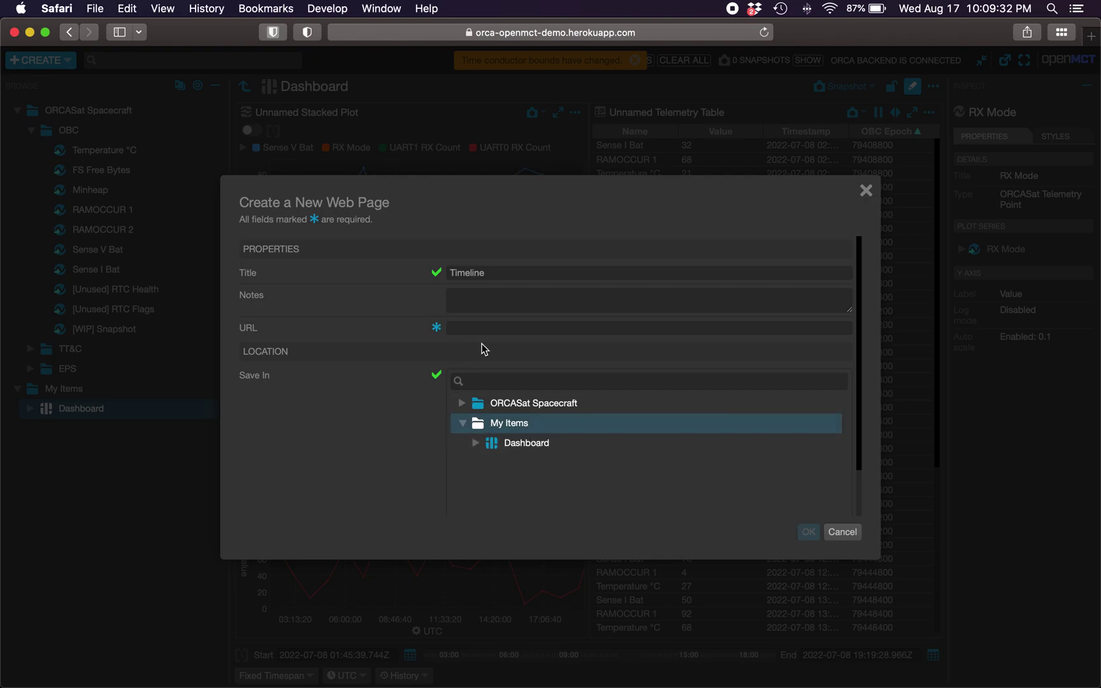
click(471, 327)
text(https://viz-pathfinder-1.herokuapp.com/timeline)
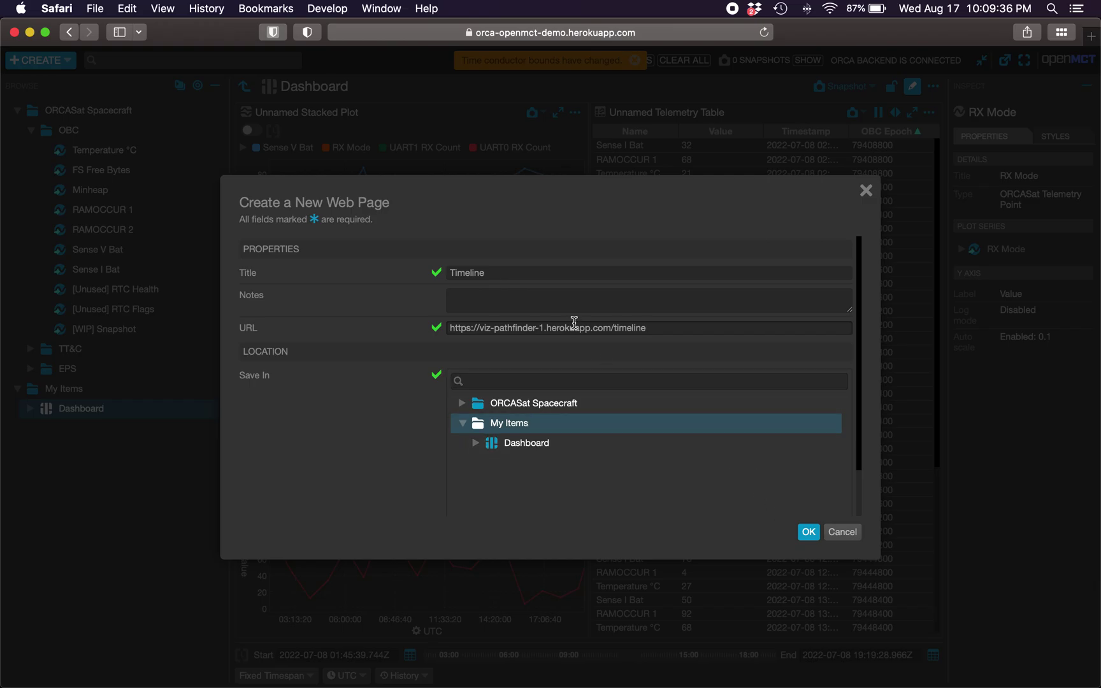
Save the Timeline web page and expand its sys_log0.txt entry to show 'lorem ipsum dolor sit amet'
click(809, 531)
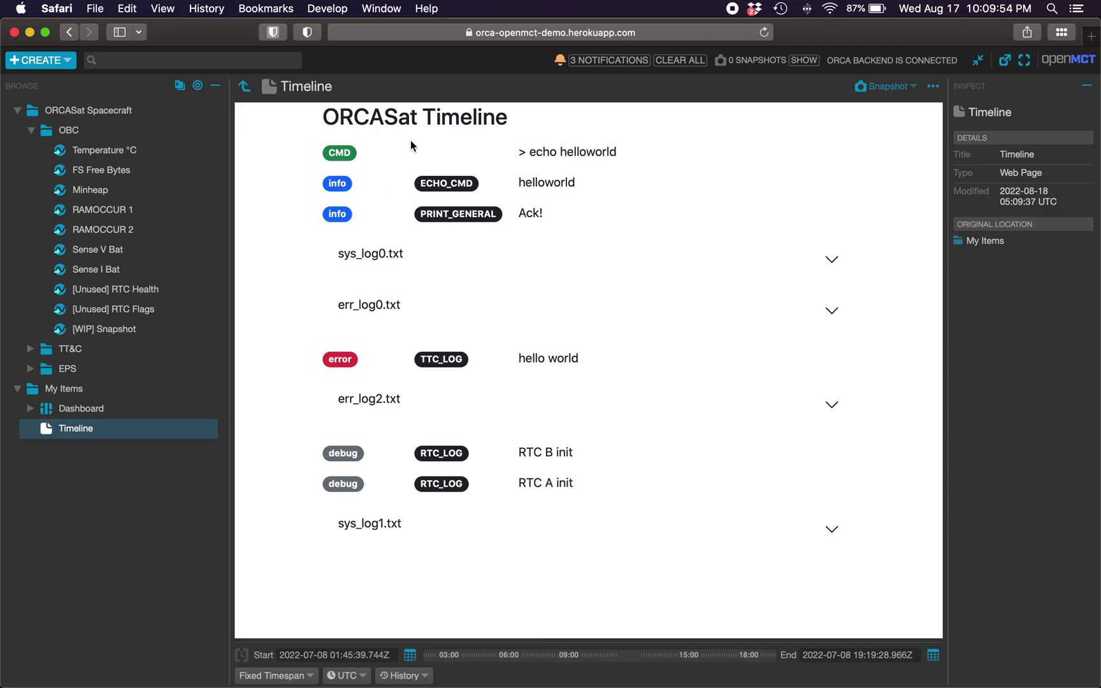
click(495, 254)
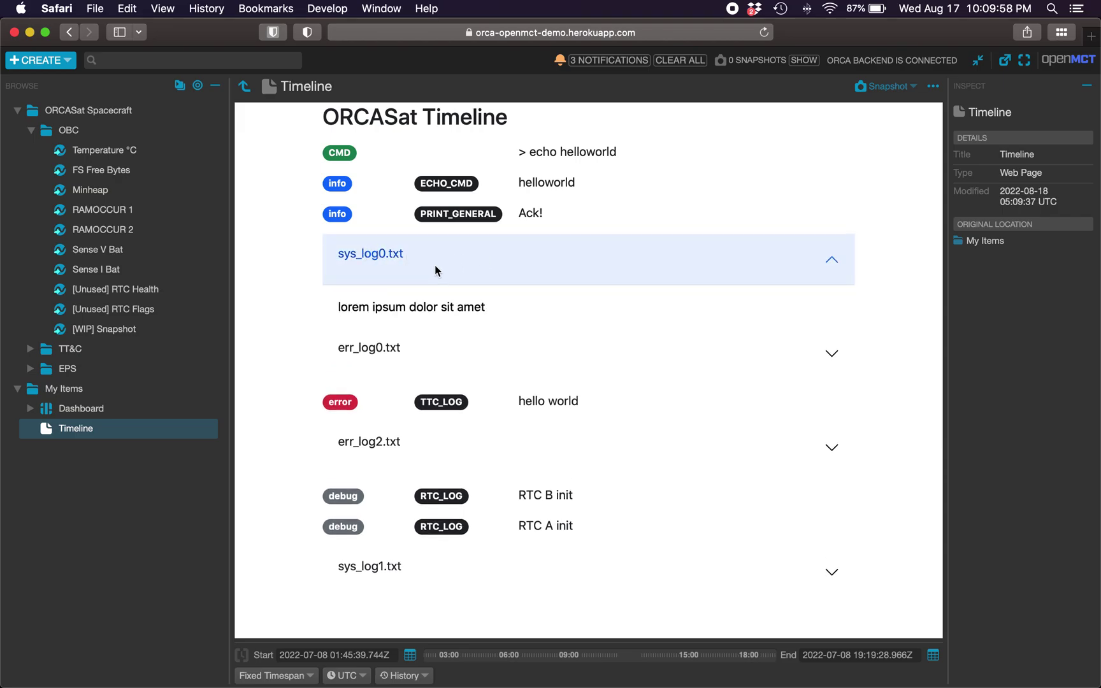